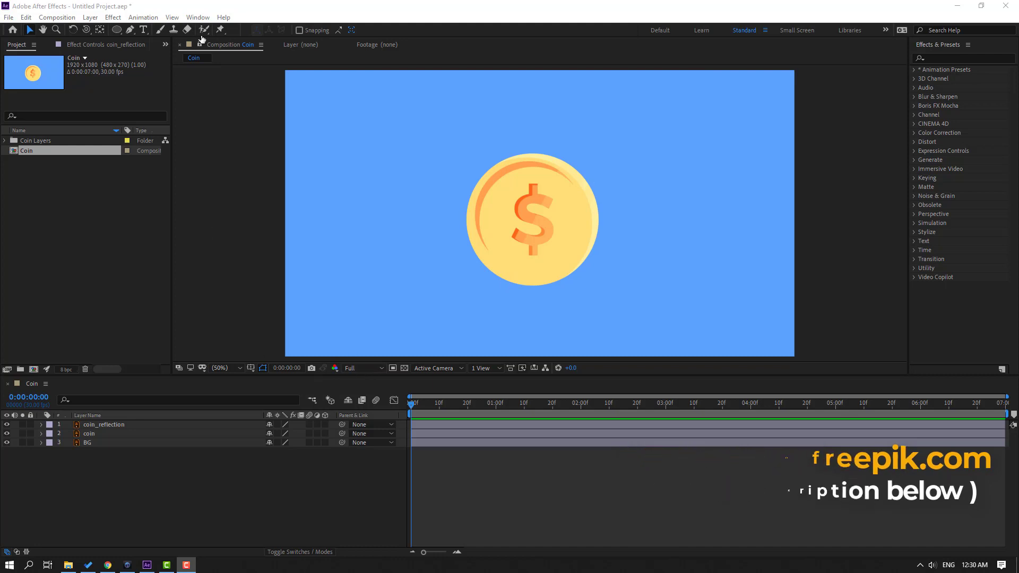
Step: Lock the BG layer, hide coin_reflection, and switch the coin layer to 3D
click(90, 445)
click(30, 443)
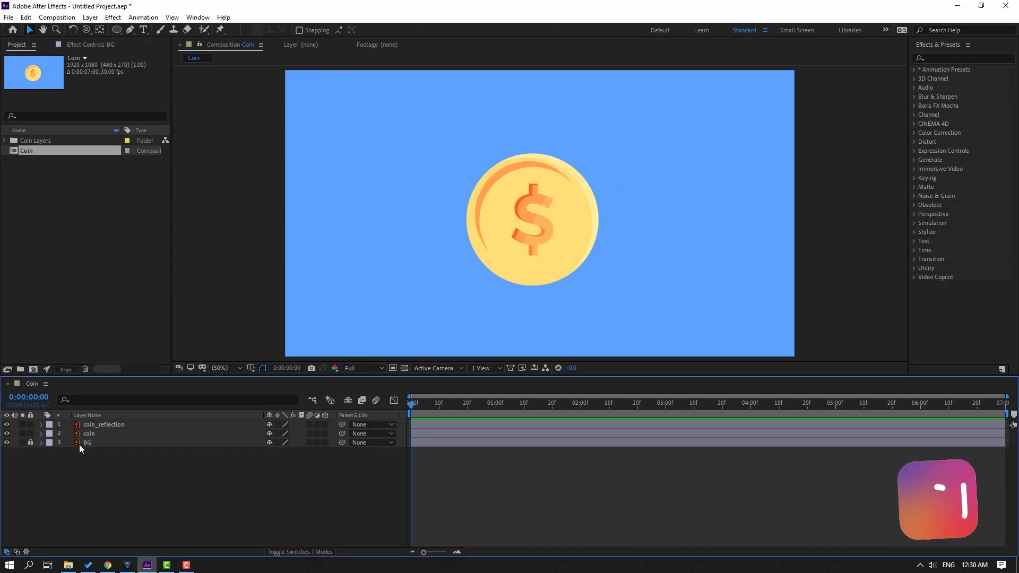
click(100, 428)
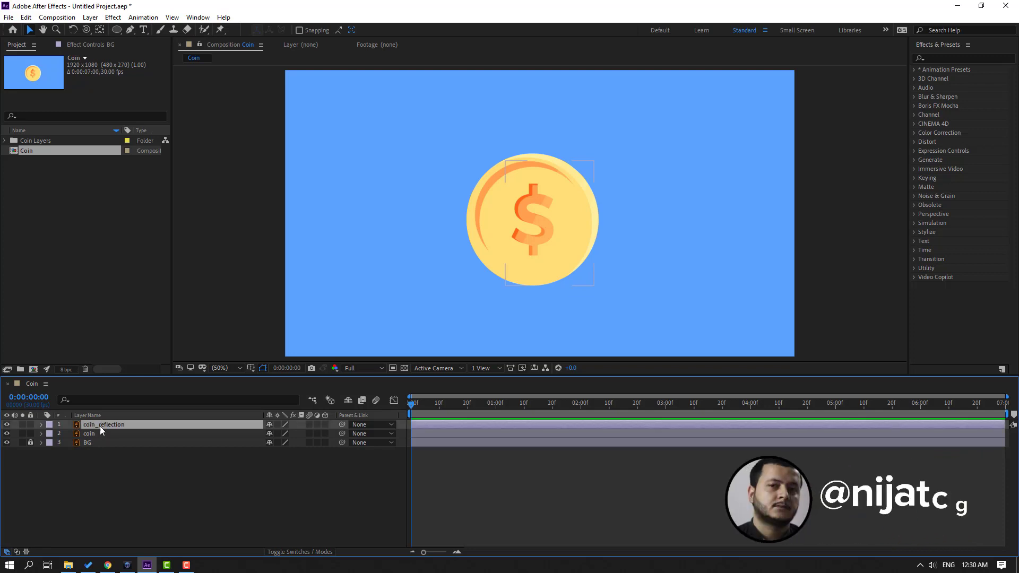
click(6, 425)
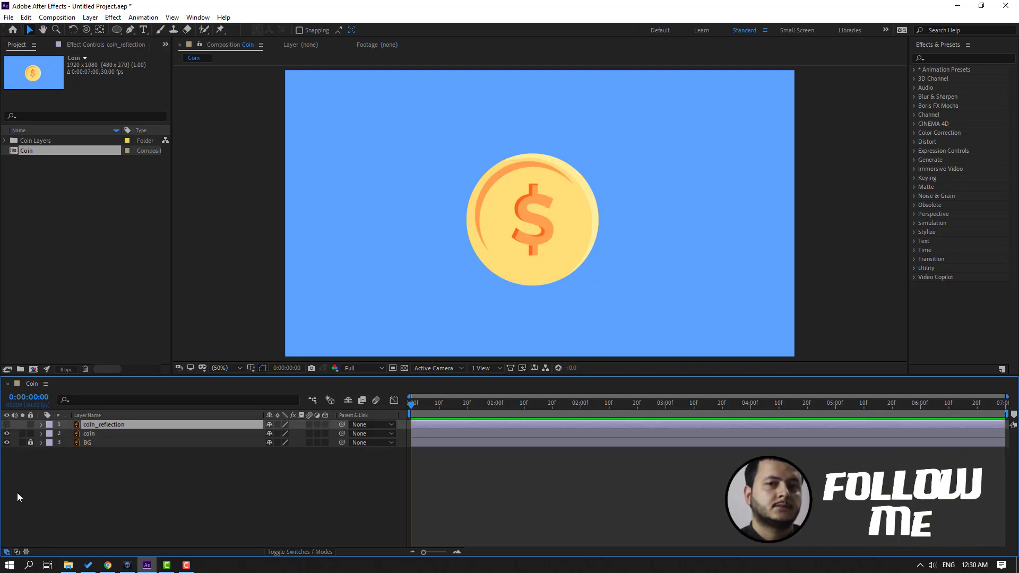
click(88, 434)
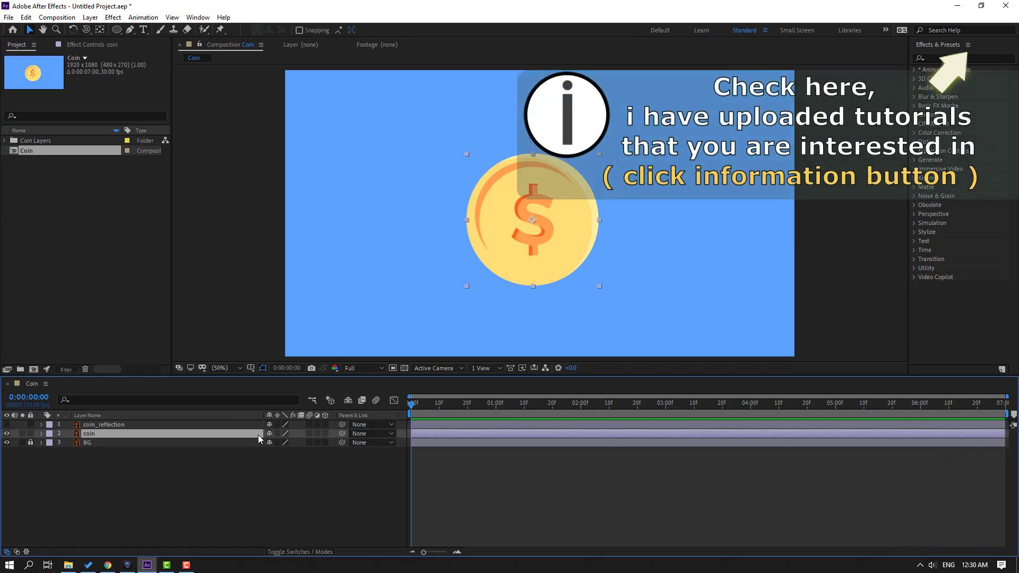
click(326, 435)
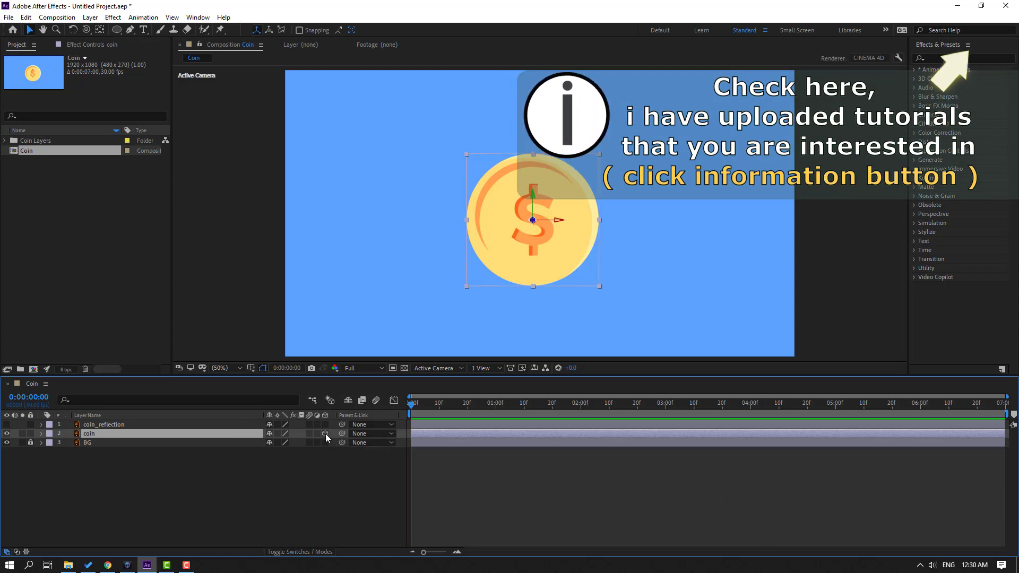
right_click(103, 483)
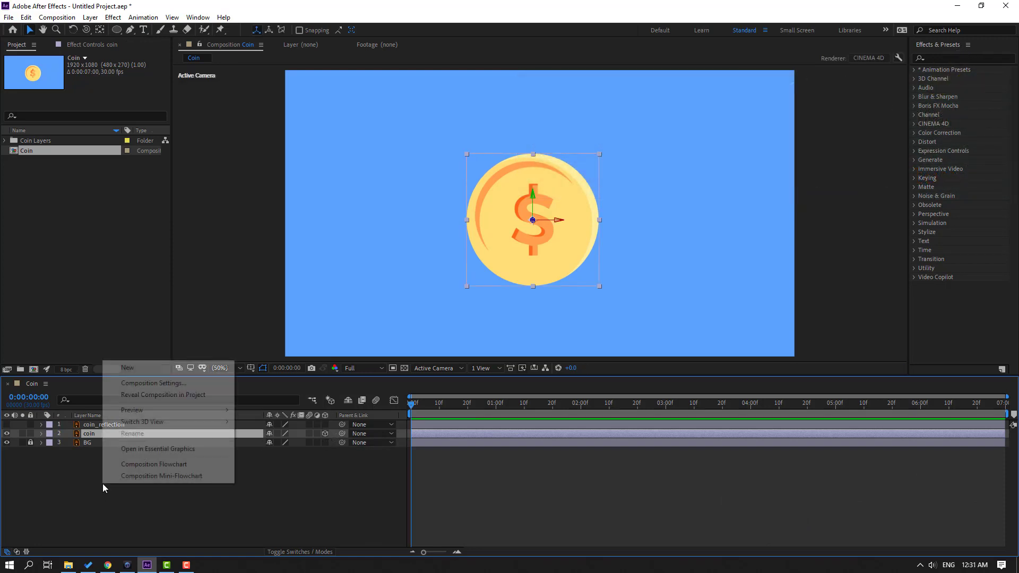
click(154, 383)
drag(632, 169, 337, 168)
click(339, 206)
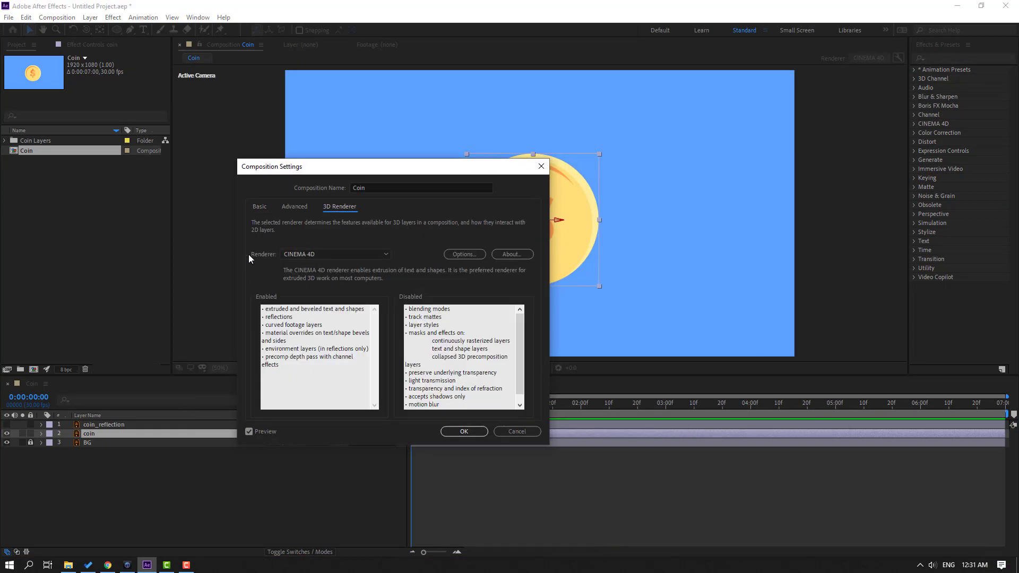
click(317, 255)
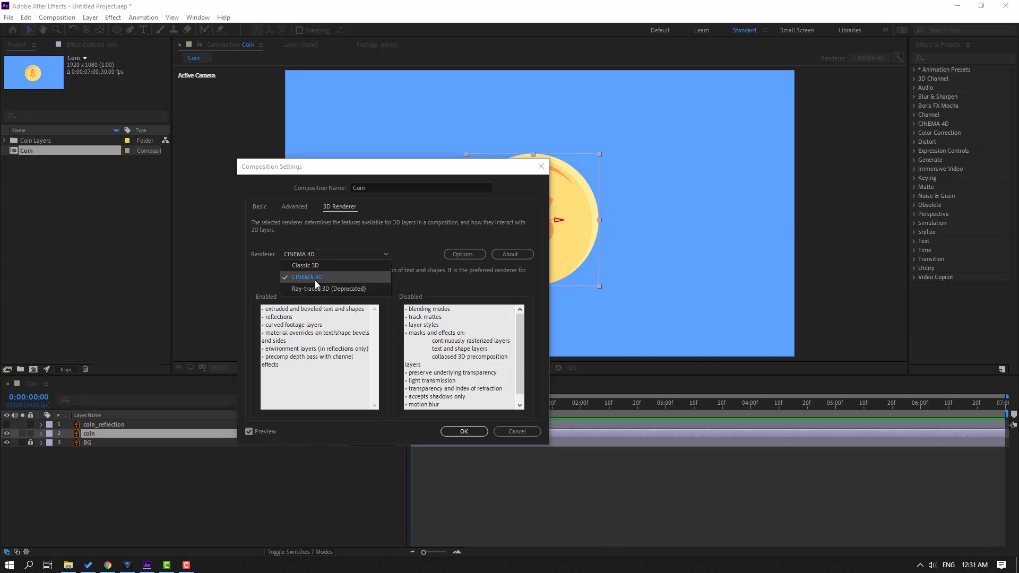
click(317, 278)
click(464, 431)
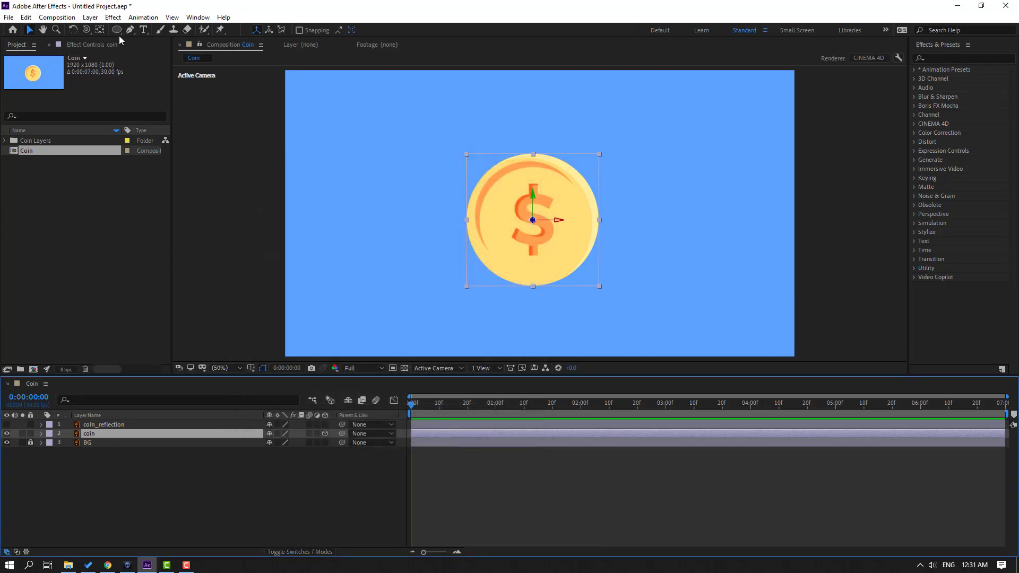
Step: Draw a circle with the Ellipse Tool and move it left of the coin
drag(117, 29, 170, 56)
click(212, 517)
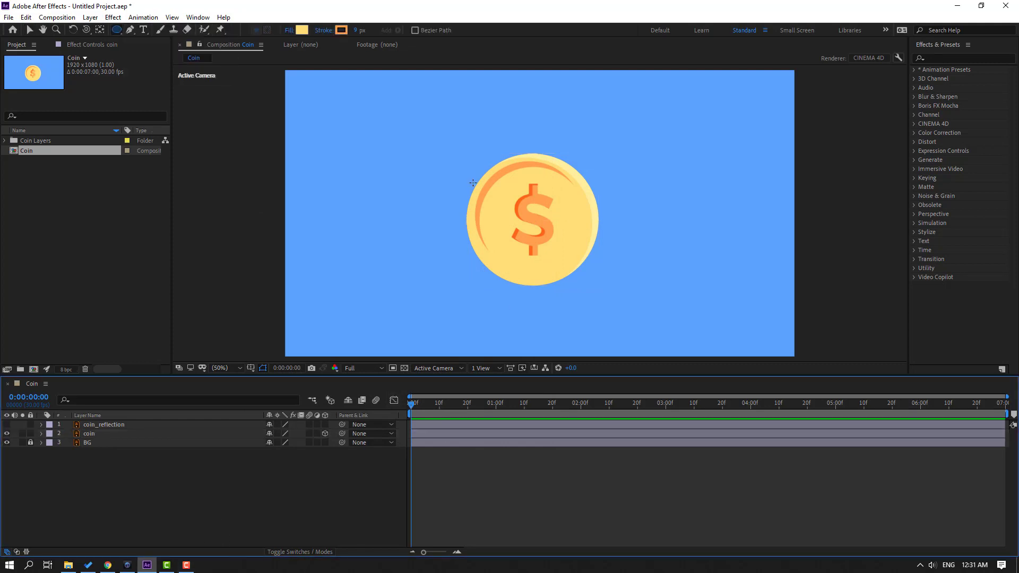
drag(468, 154, 594, 293)
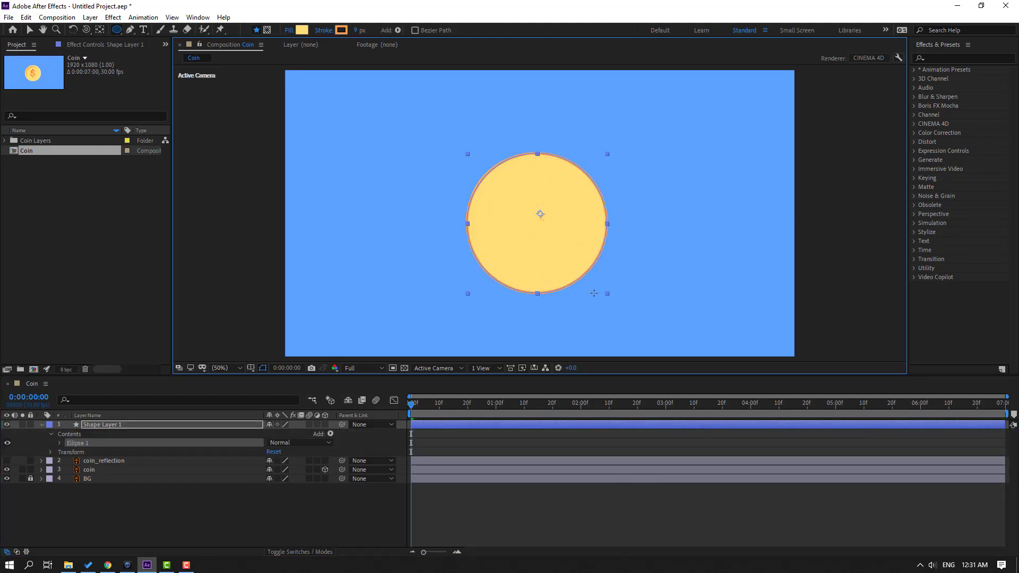
click(30, 31)
drag(514, 248, 418, 242)
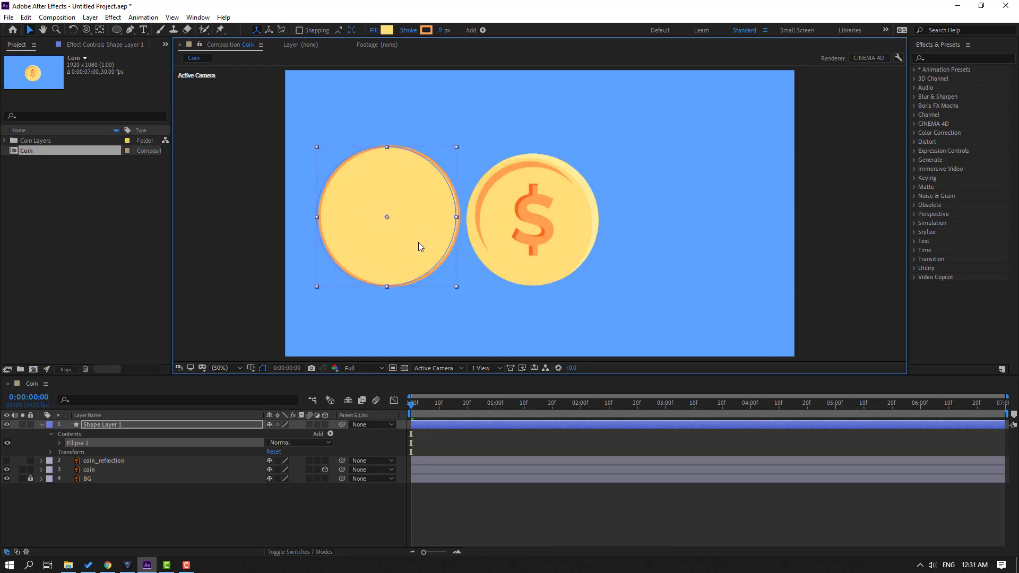
Step: Set the circle's fill to the coin's yellow (FFDE77) and its stroke to FCA960
click(386, 30)
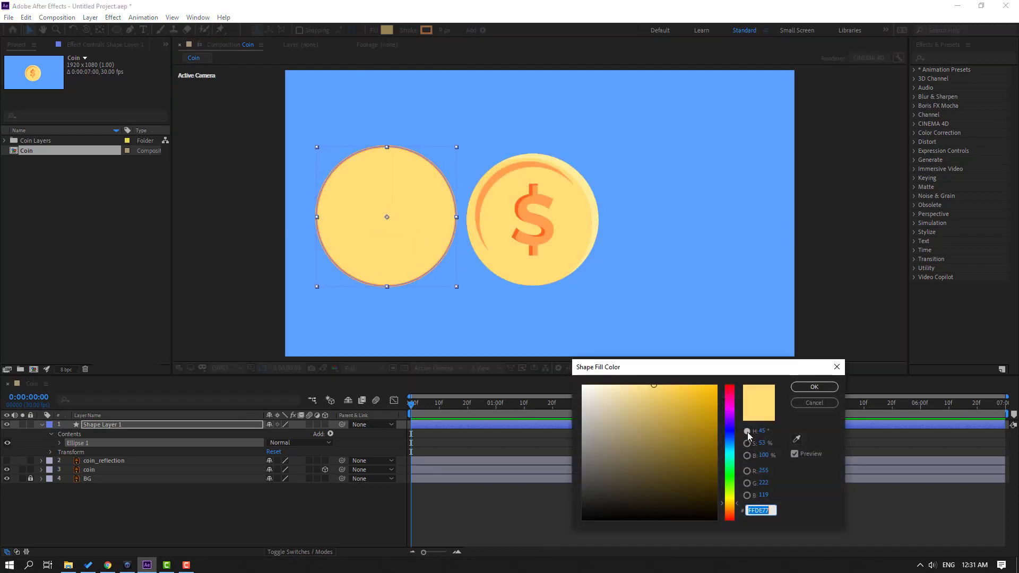
click(796, 442)
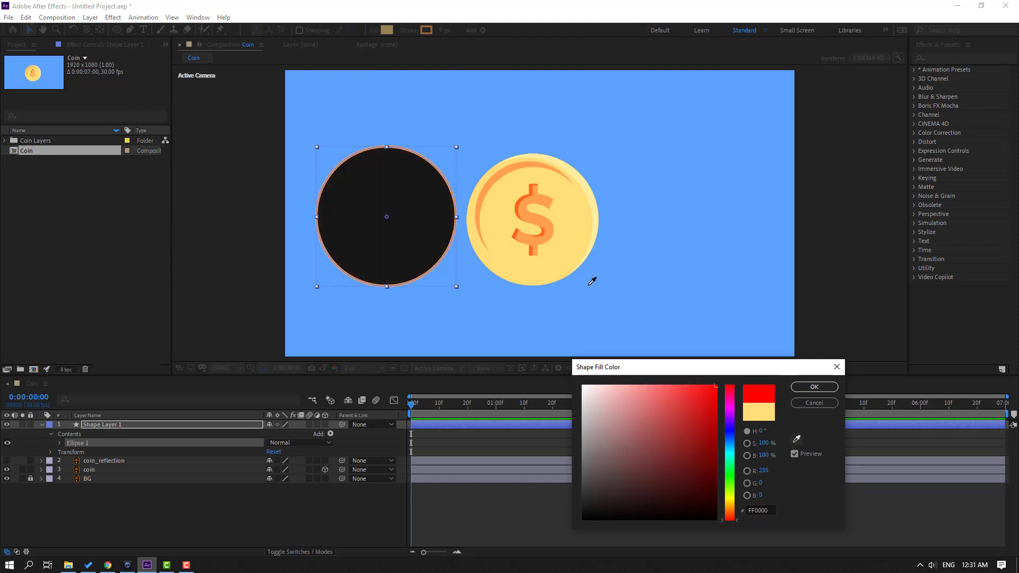
click(509, 169)
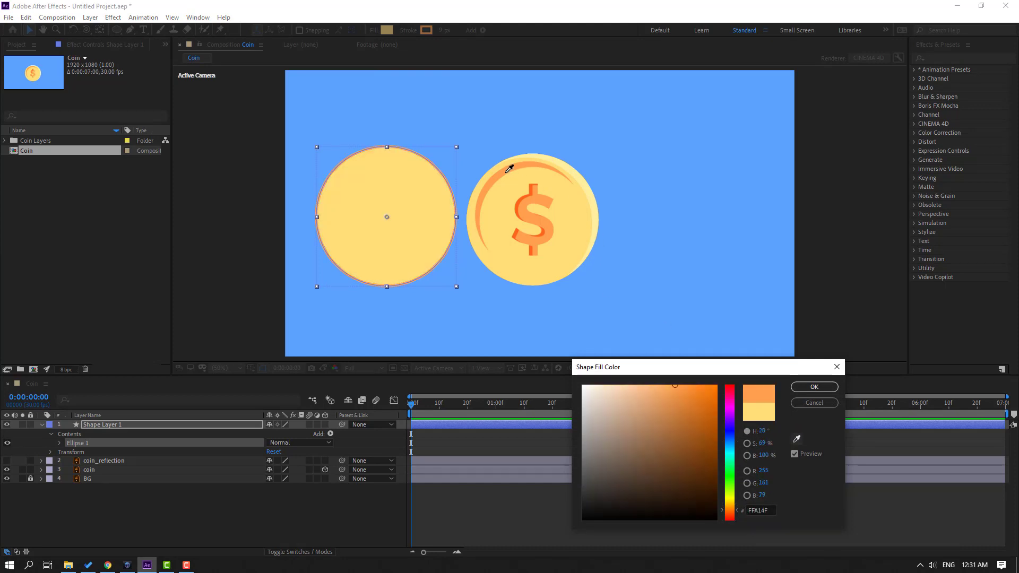
click(551, 179)
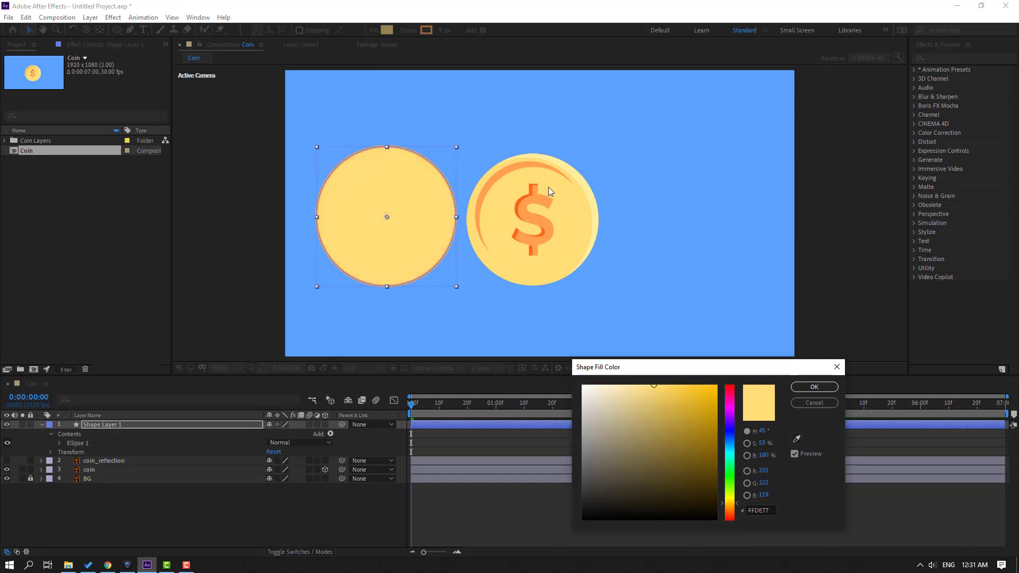
click(815, 386)
click(429, 29)
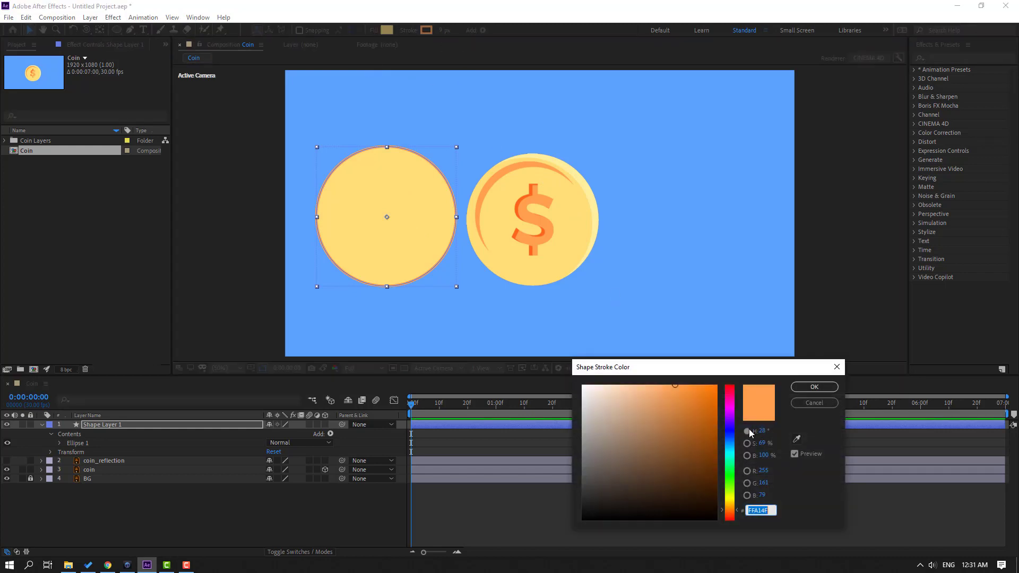
drag(675, 391, 666, 385)
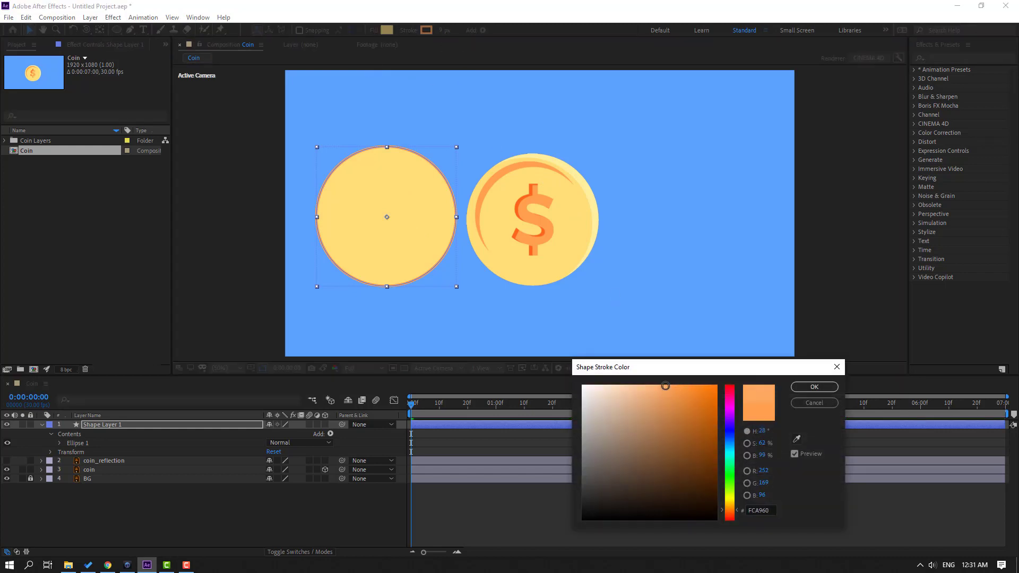
click(814, 387)
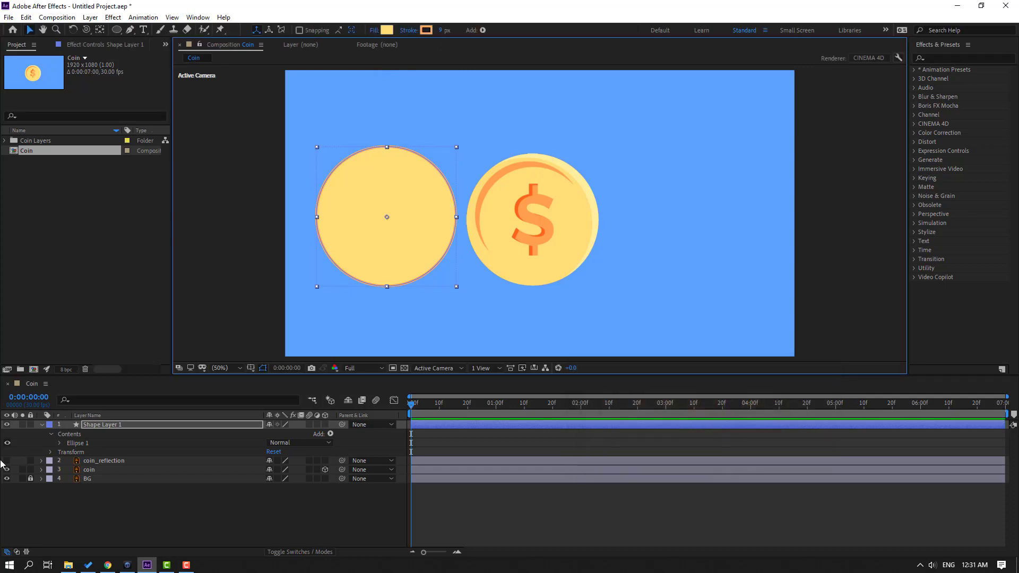
Step: Rename Shape Layer 1 to COIN3D and centre its anchor point with Ctrl+Alt+Home
click(105, 423)
key(Return)
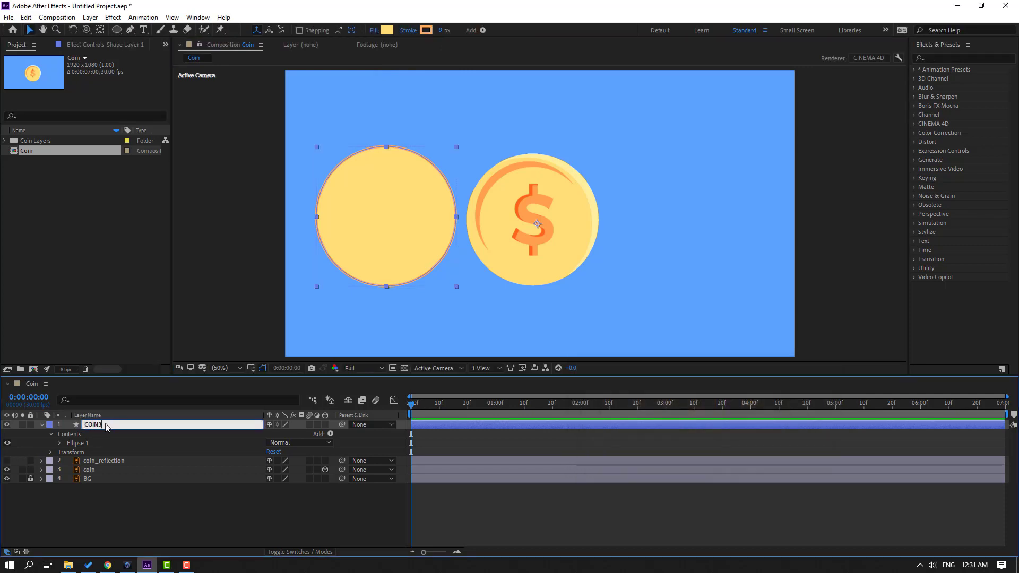
click(150, 517)
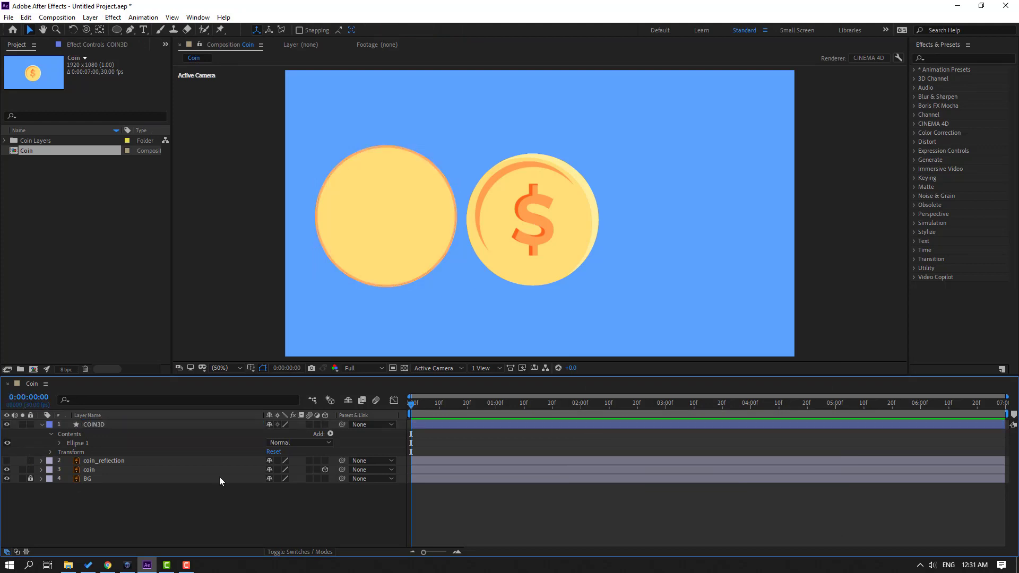
click(95, 425)
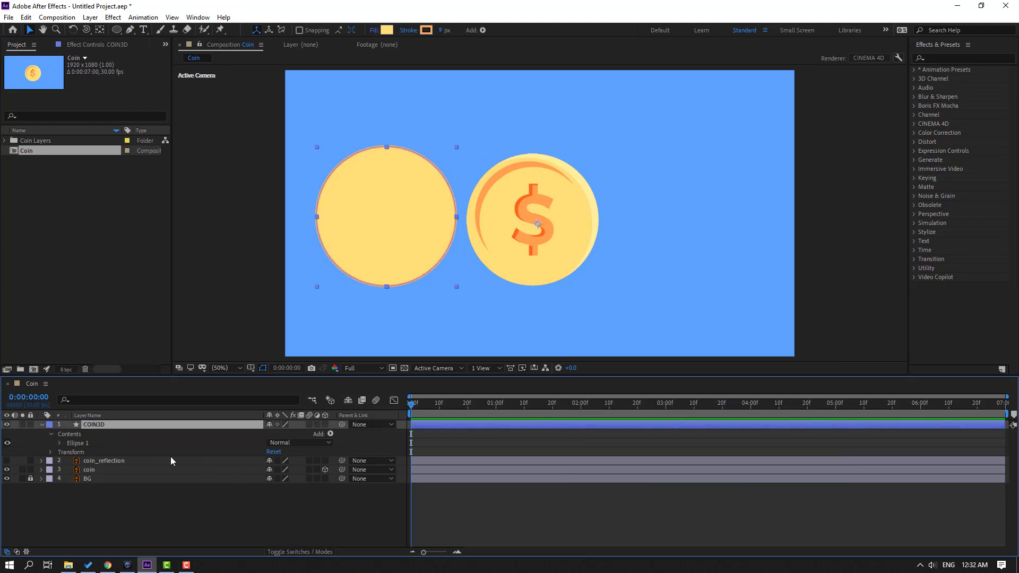
click(99, 30)
key(ctrl+alt+Home)
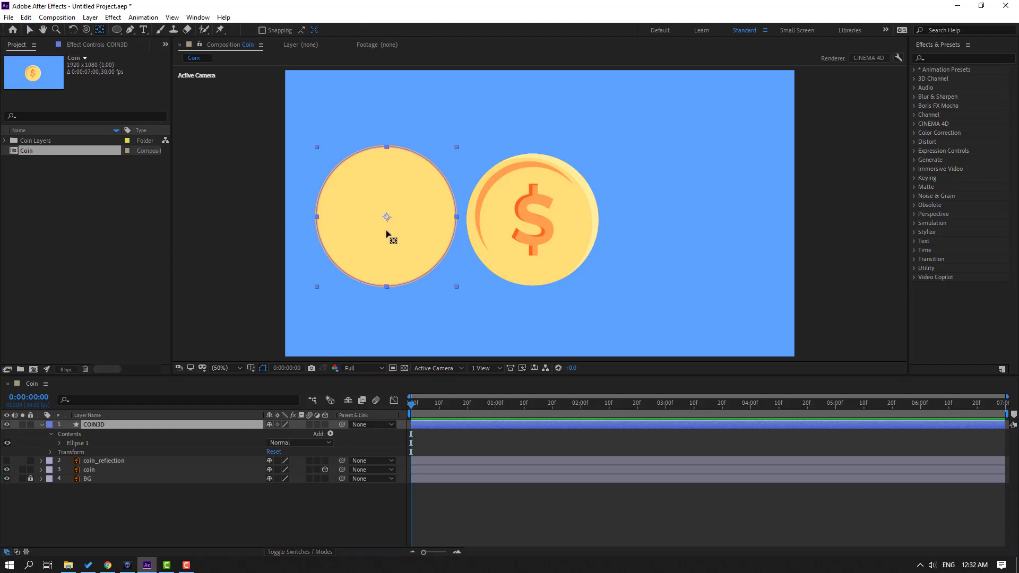
click(31, 31)
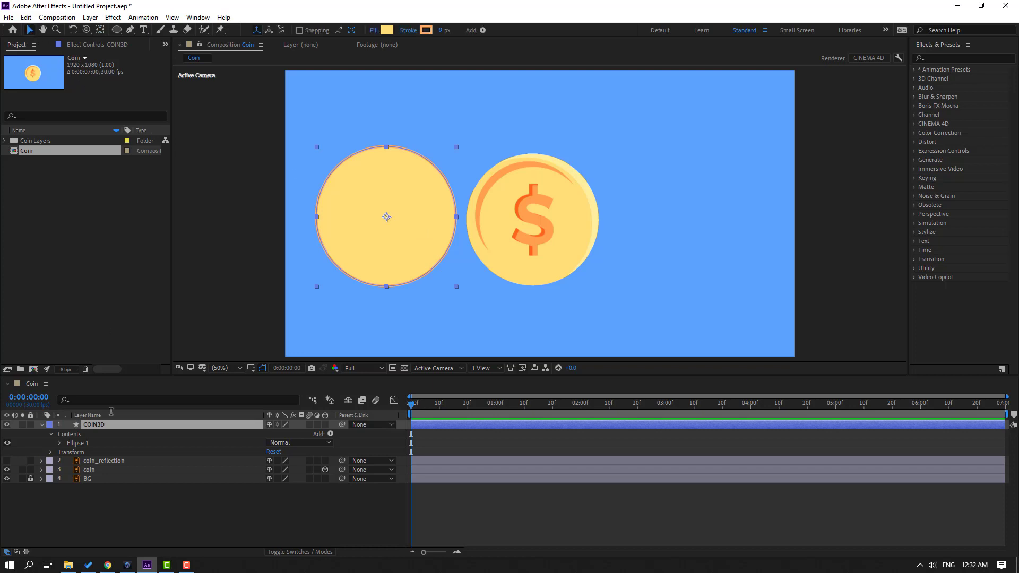
Step: Set COIN3D's Scale to 92%
key(s)
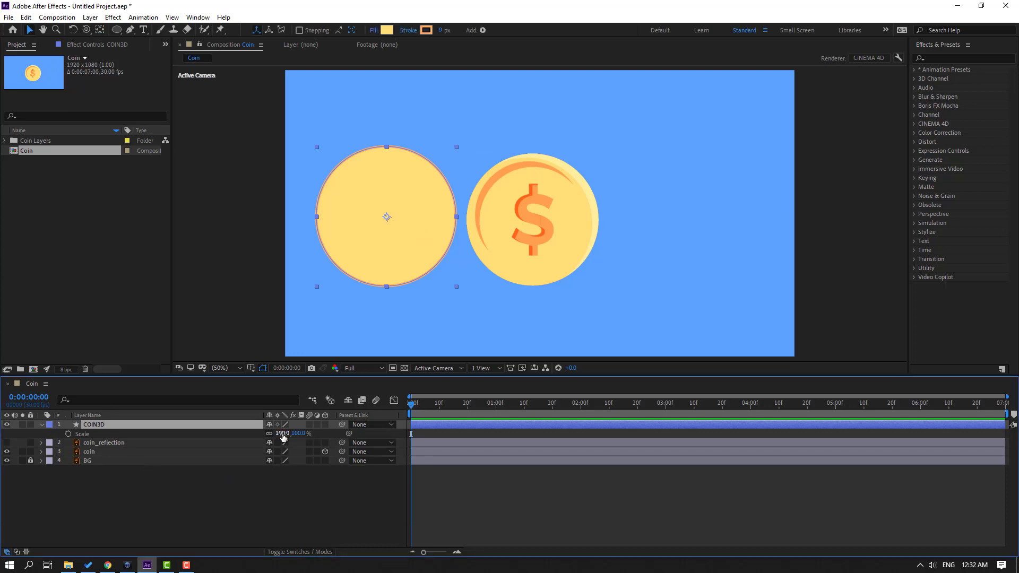
drag(280, 433, 277, 433)
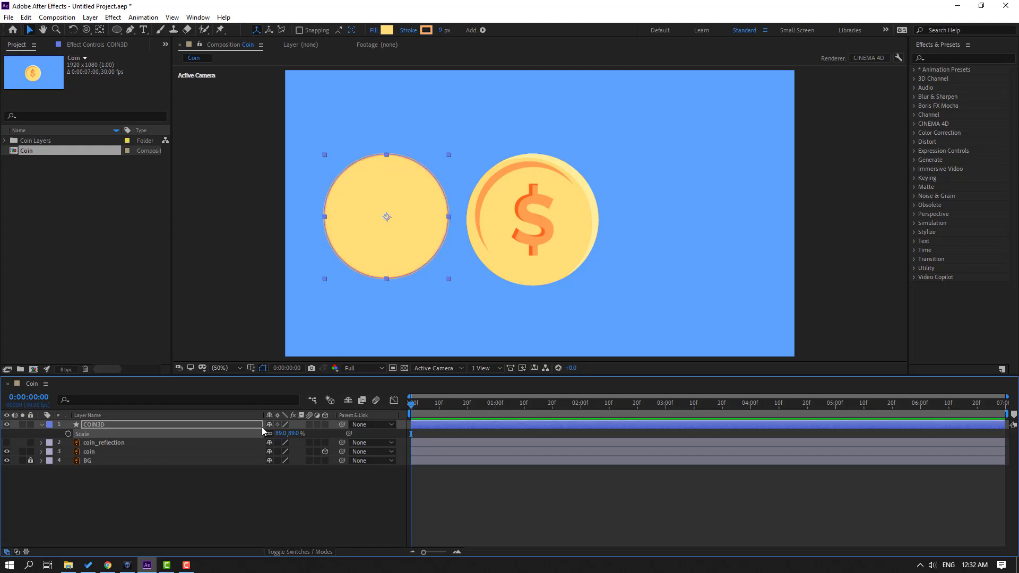
click(280, 433)
text(92)
key(Return)
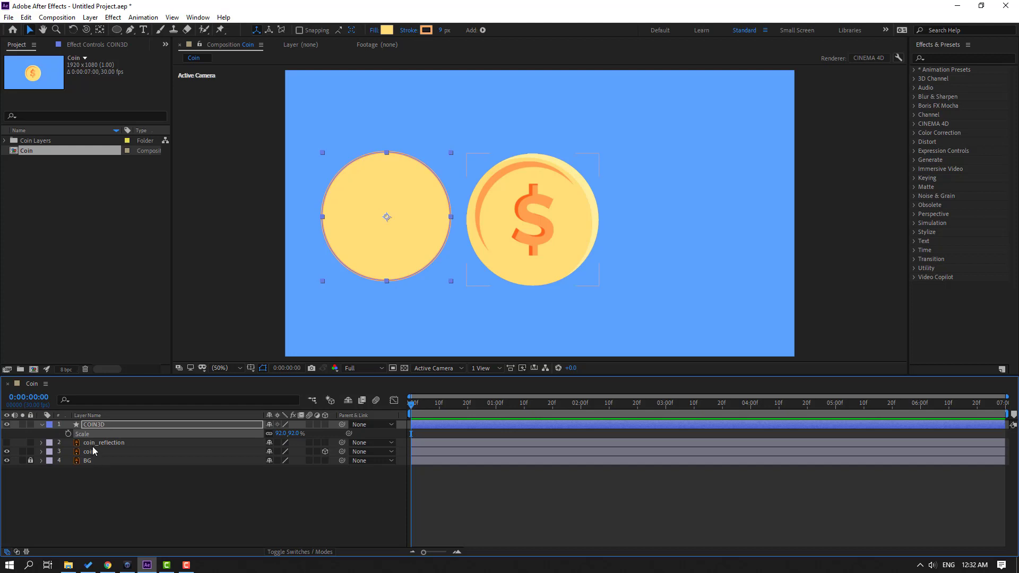
click(94, 451)
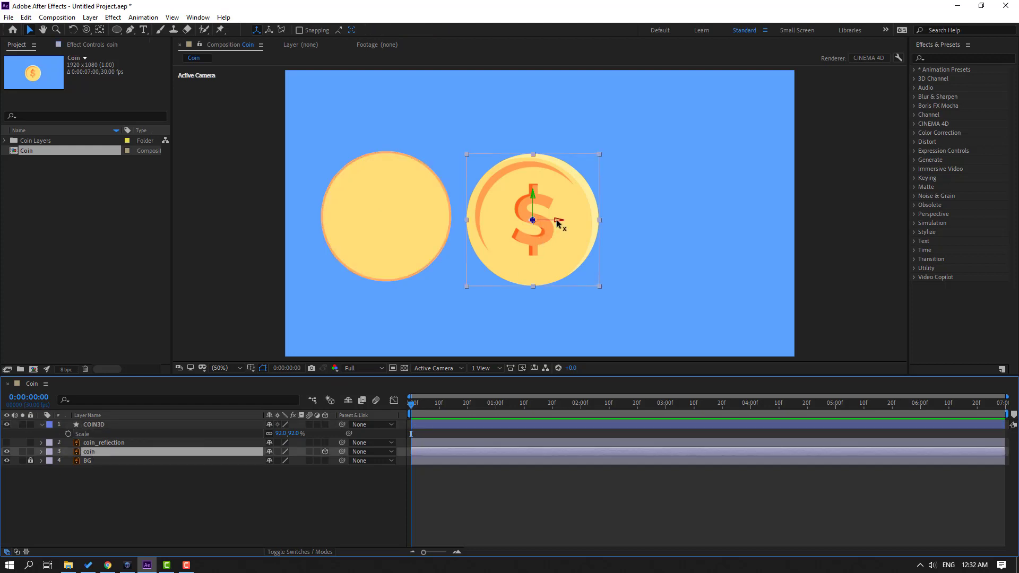
Step: Move the coin onto the circle, set COIN3D's scale to 95%, and make COIN3D 3D
drag(556, 221, 387, 199)
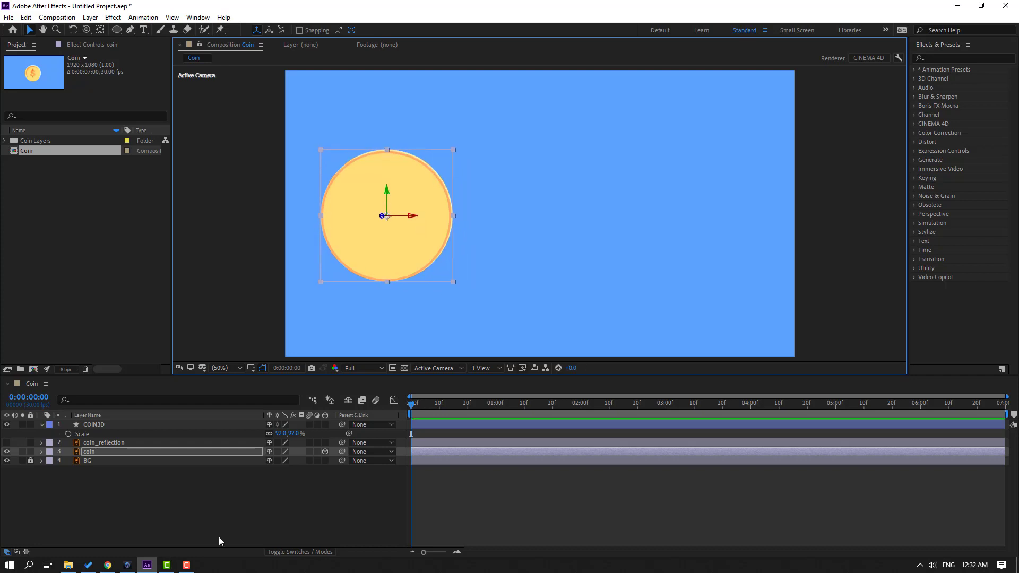
click(102, 426)
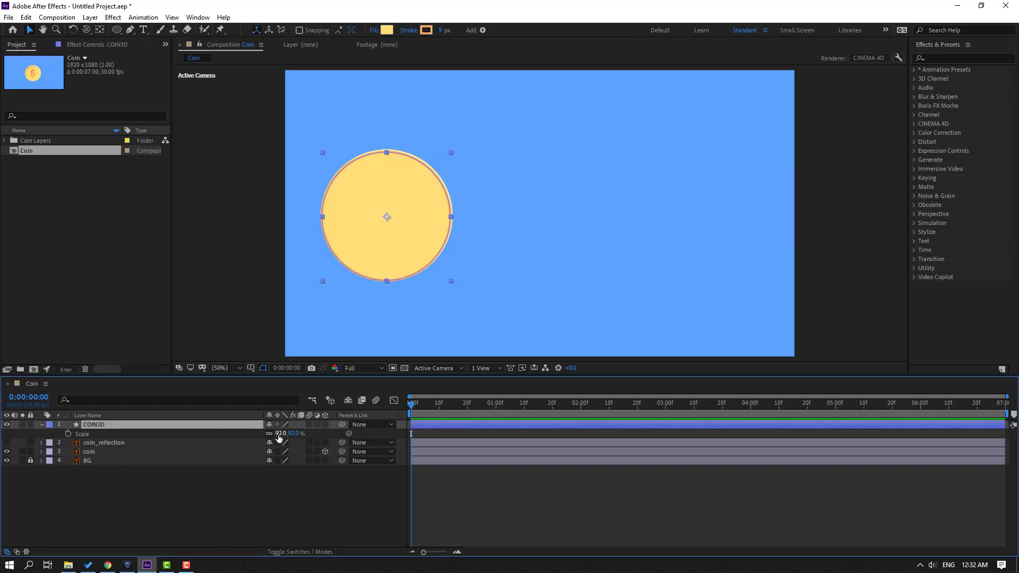
click(280, 434)
key(Return)
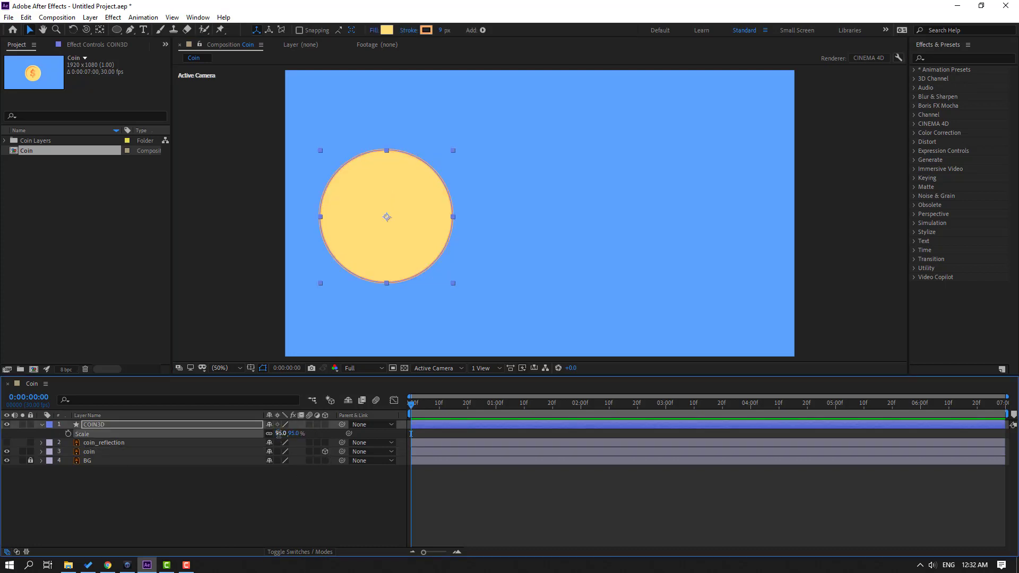
click(41, 425)
click(114, 486)
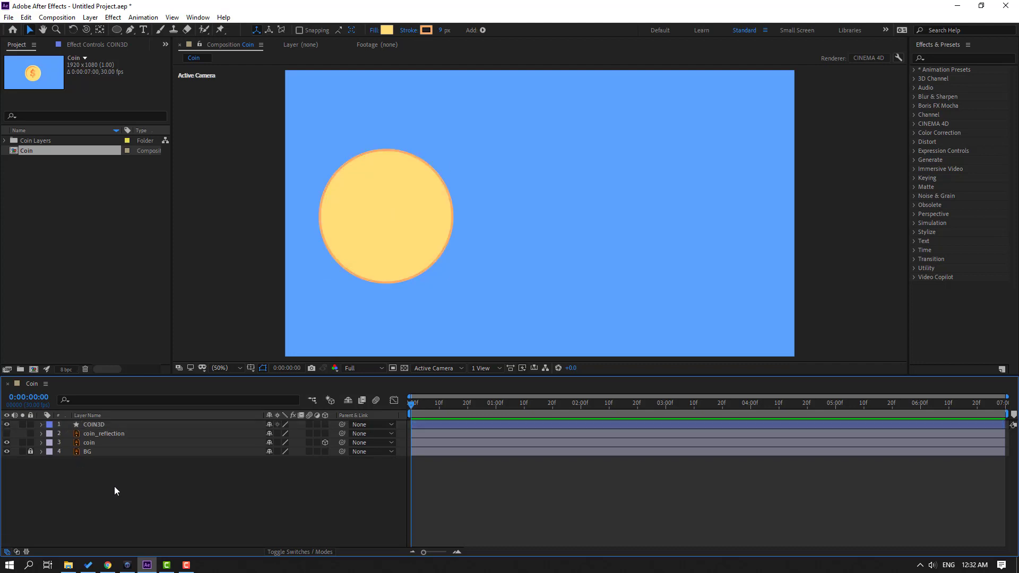
click(106, 428)
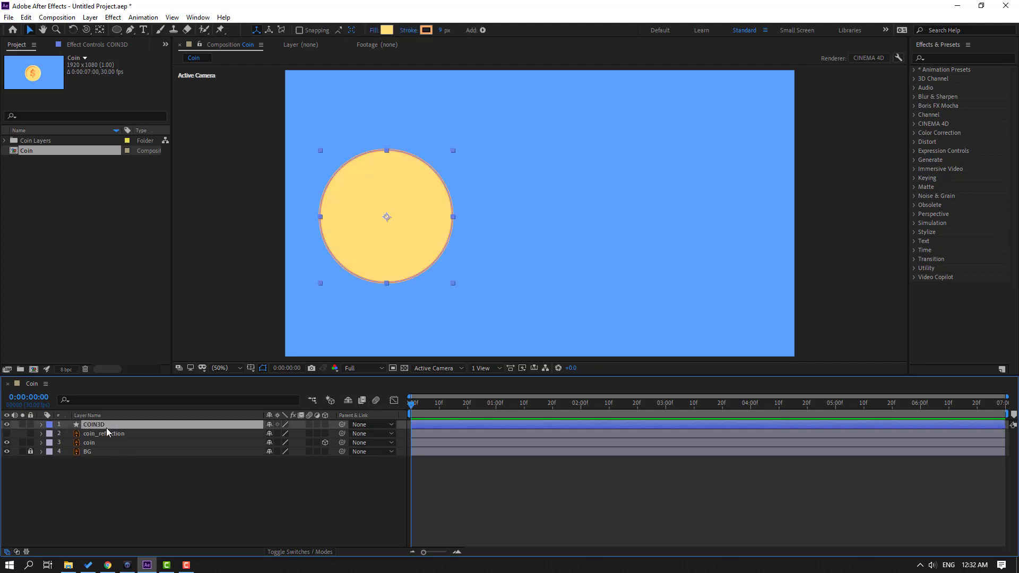
click(325, 424)
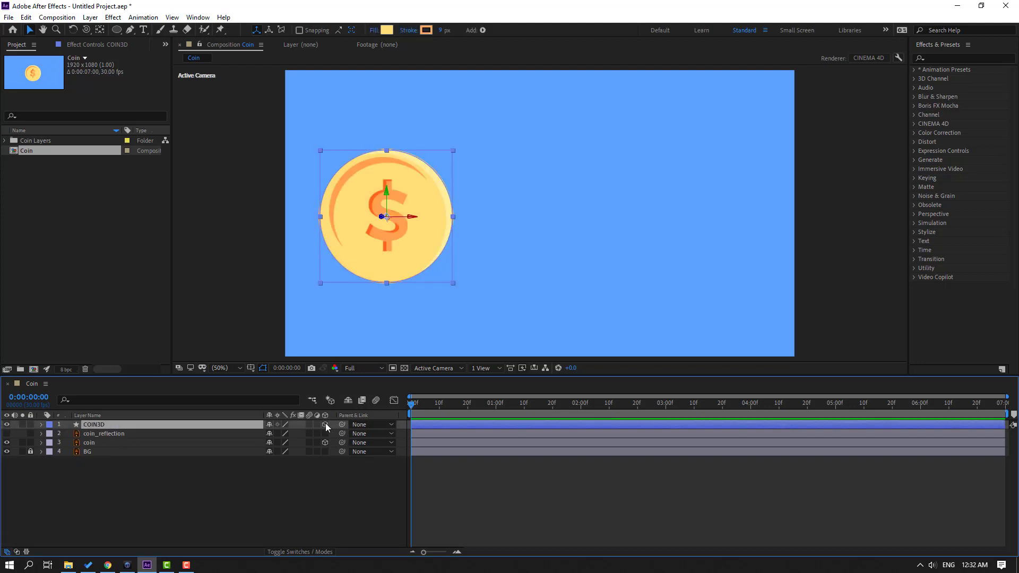
Step: Move coin above coin_reflection, parent it to COIN3D, and reposition COIN3D to centre the coin
click(133, 497)
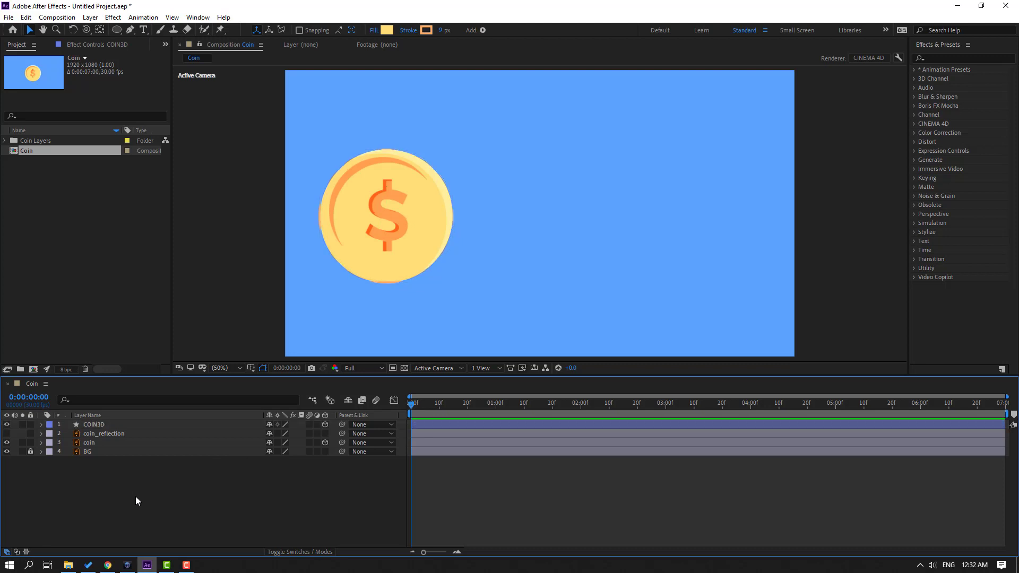
click(87, 444)
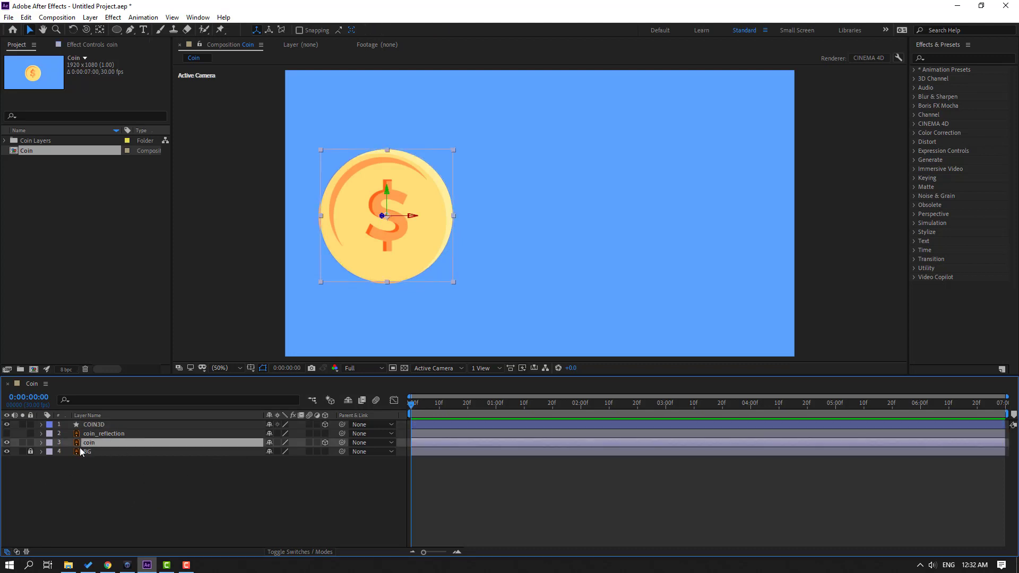
key(ctrl+bracketright)
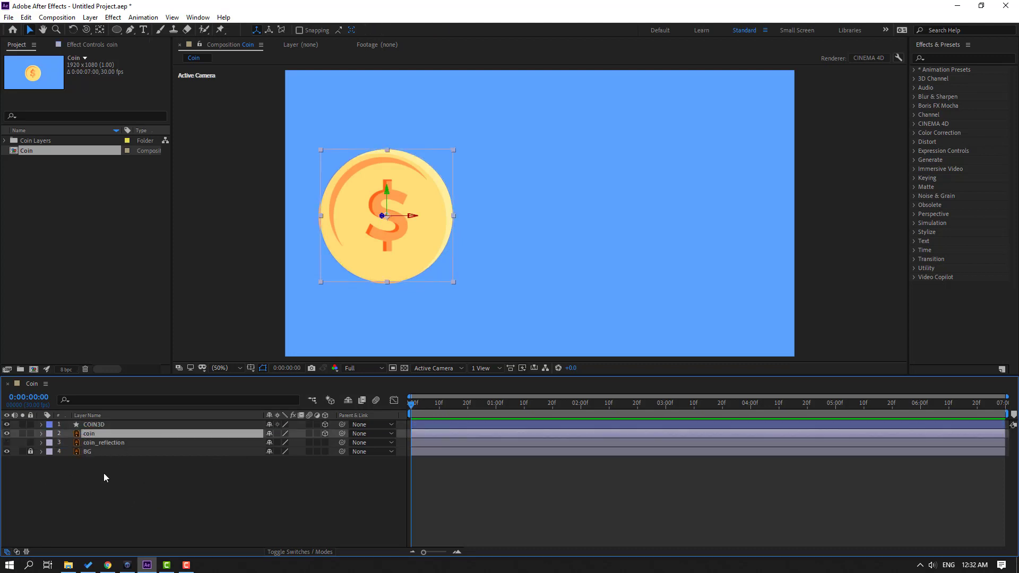
drag(343, 434, 81, 425)
click(95, 427)
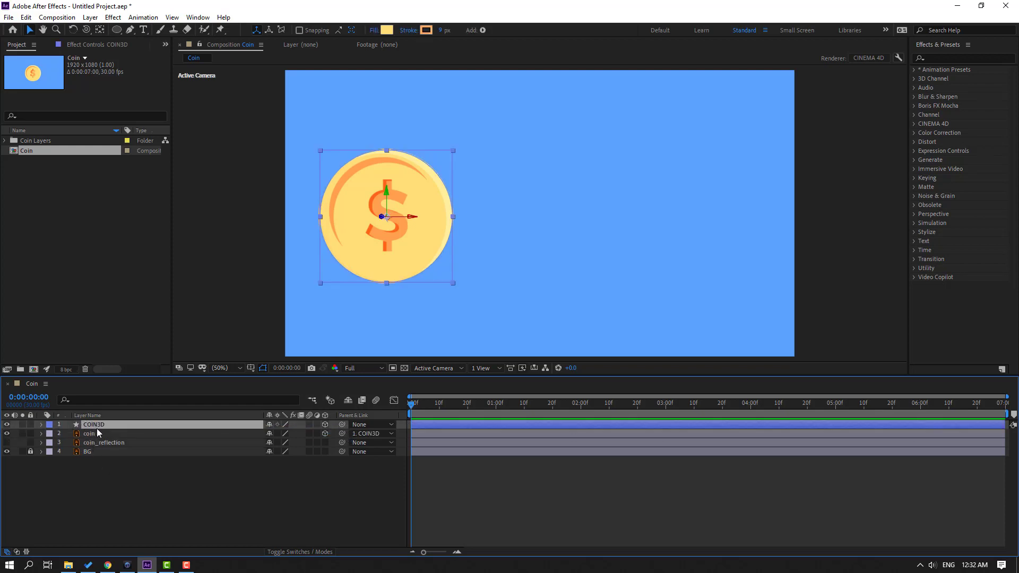
key(p)
drag(272, 436, 519, 437)
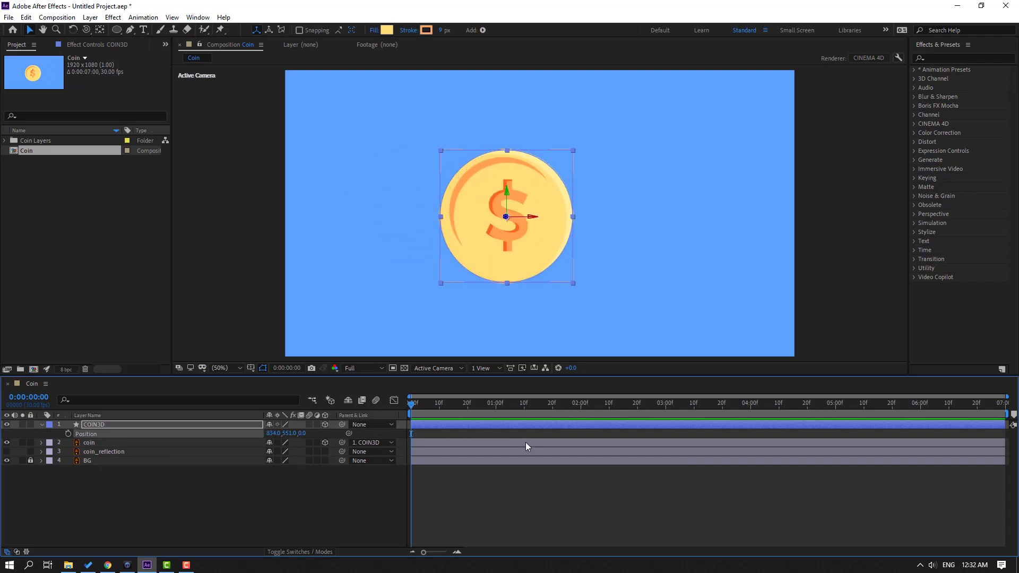
Step: Switch to Custom View 1 and set COIN3D's Geometry Options Extrusion Depth to 69
click(432, 368)
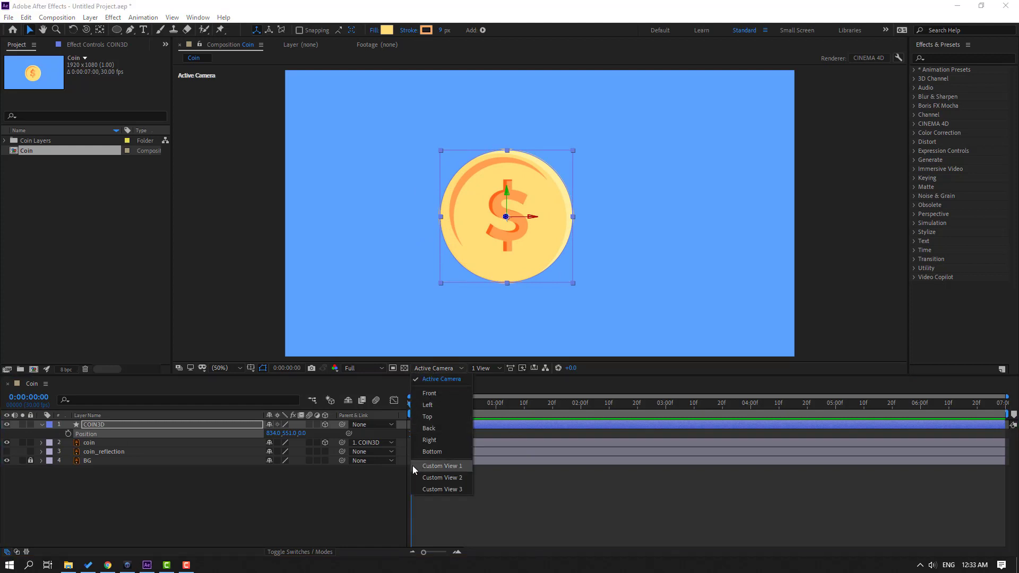
click(442, 466)
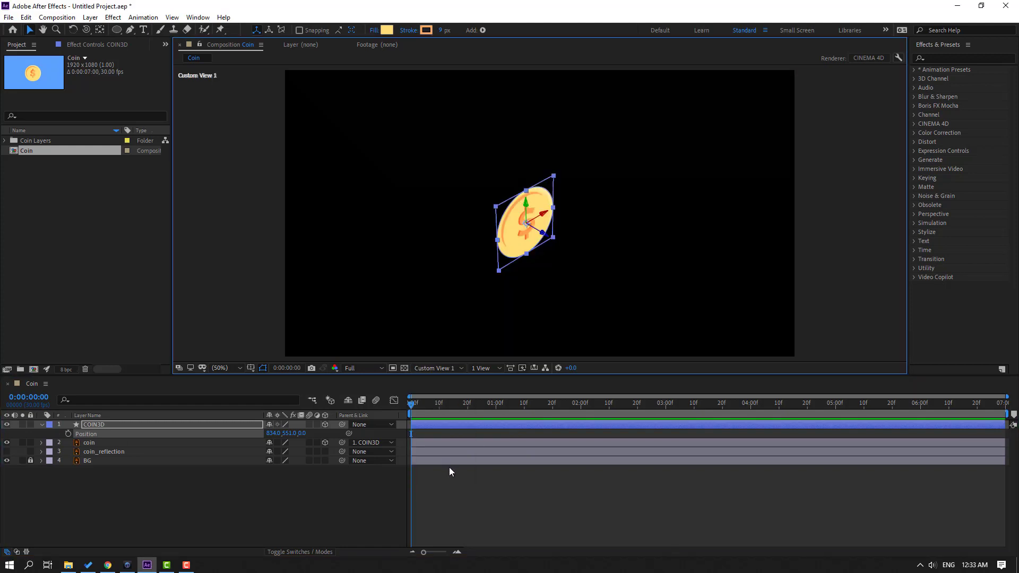
click(42, 425)
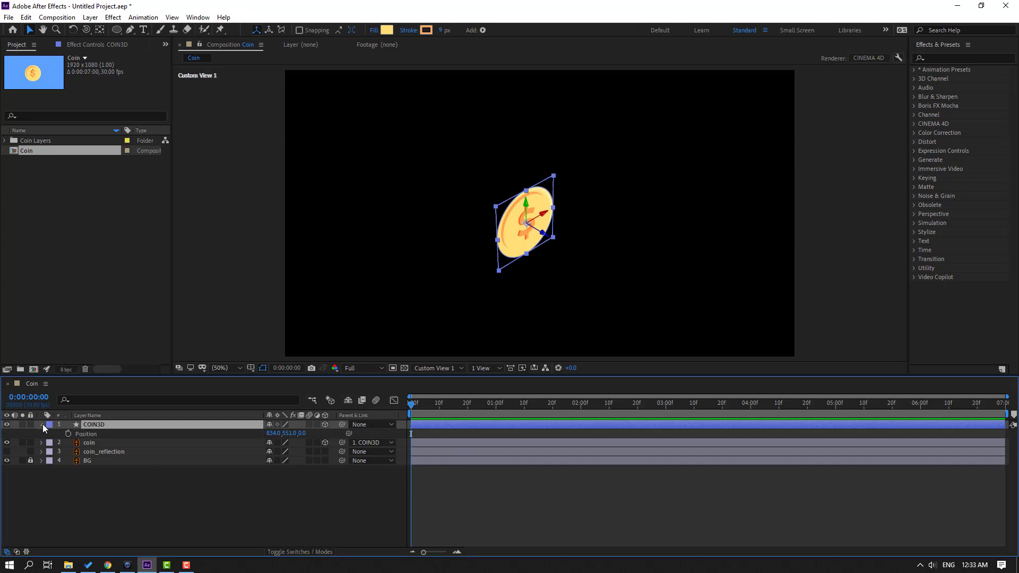
click(42, 425)
click(51, 444)
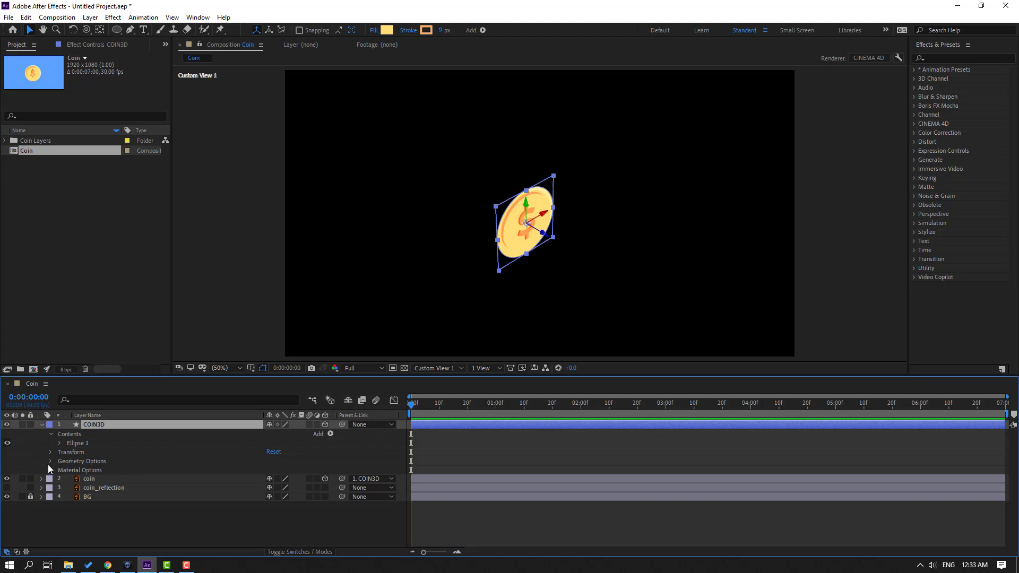
click(48, 463)
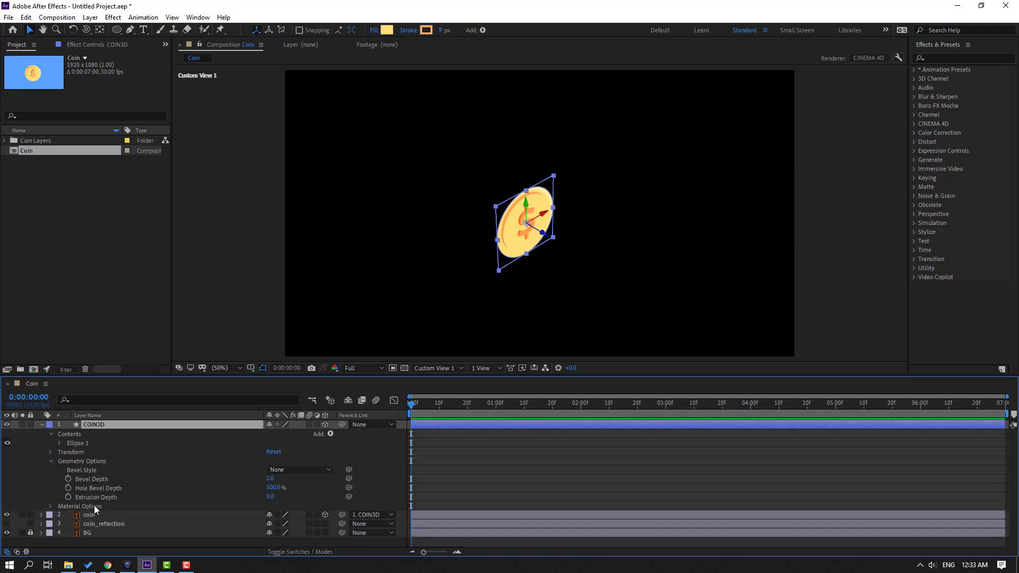
mouse_move(270, 498)
mouse_down()
mouse_move(293, 485)
mouse_move(276, 497)
mouse_move(287, 495)
mouse_up()
scroll(535, 209, up, 4)
key(comma)
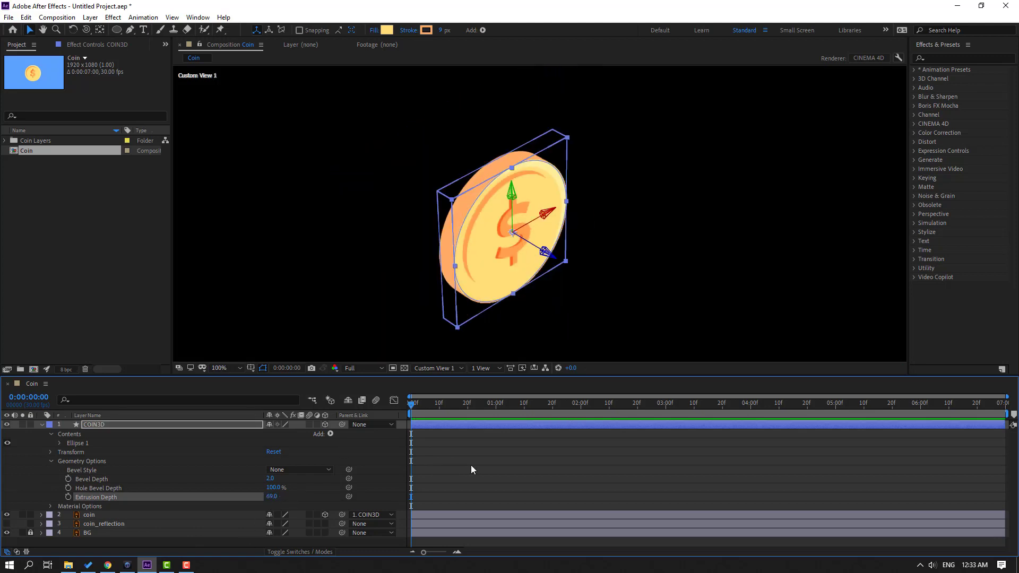
click(478, 431)
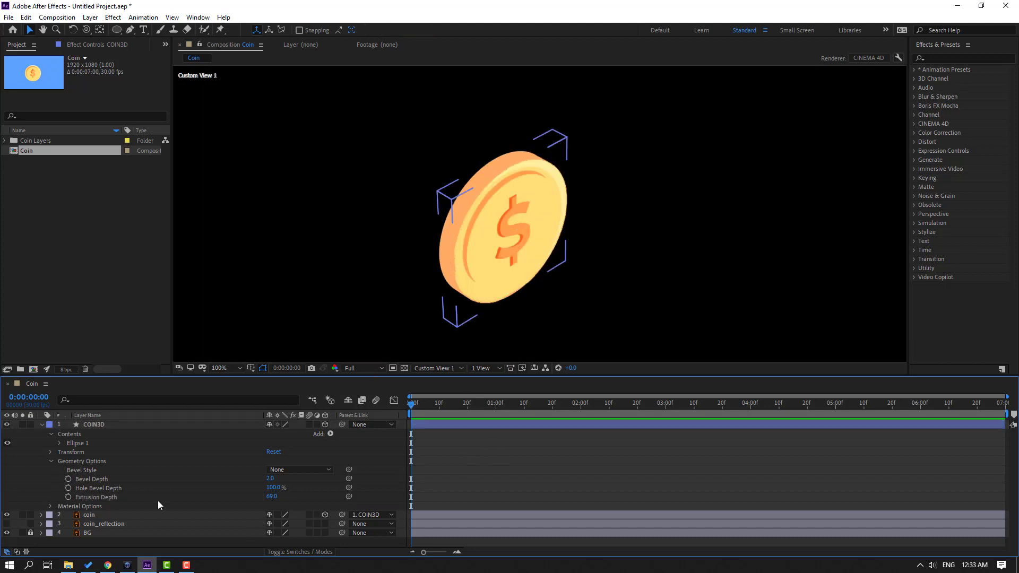
Step: Duplicate the coin layer as coin 2 and offset it along the Z axis
click(89, 516)
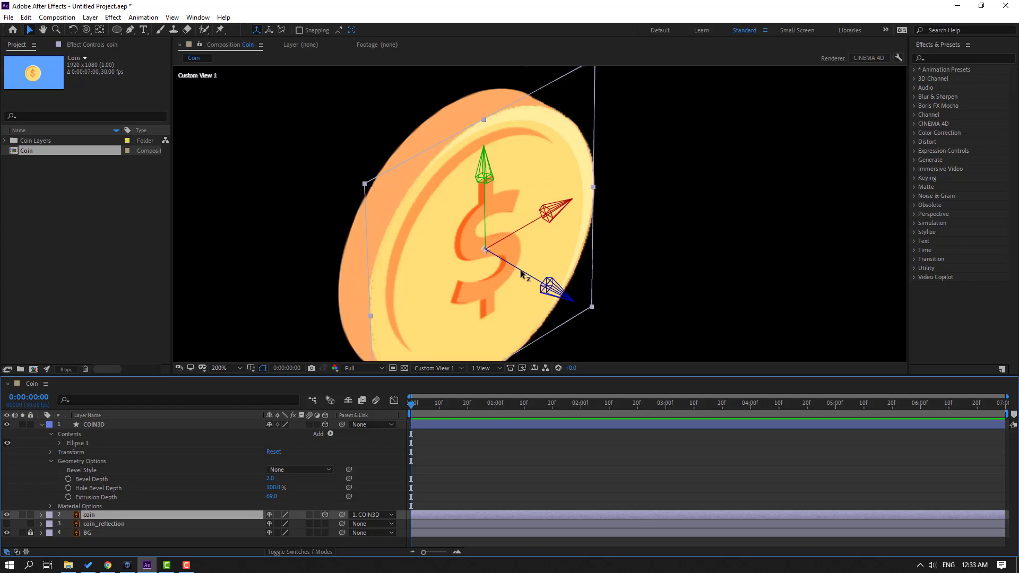
key(ctrl+d)
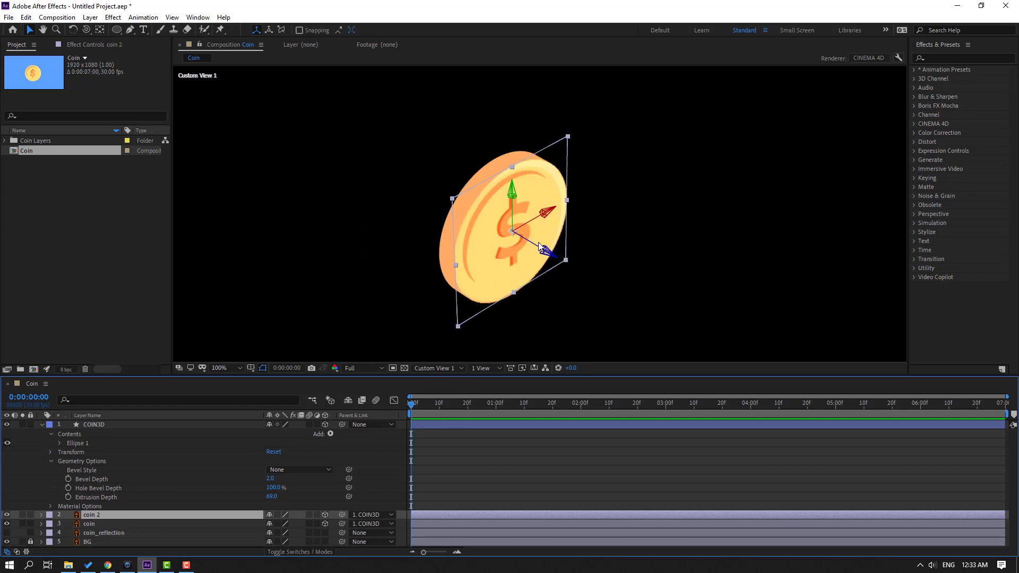
drag(543, 252, 507, 226)
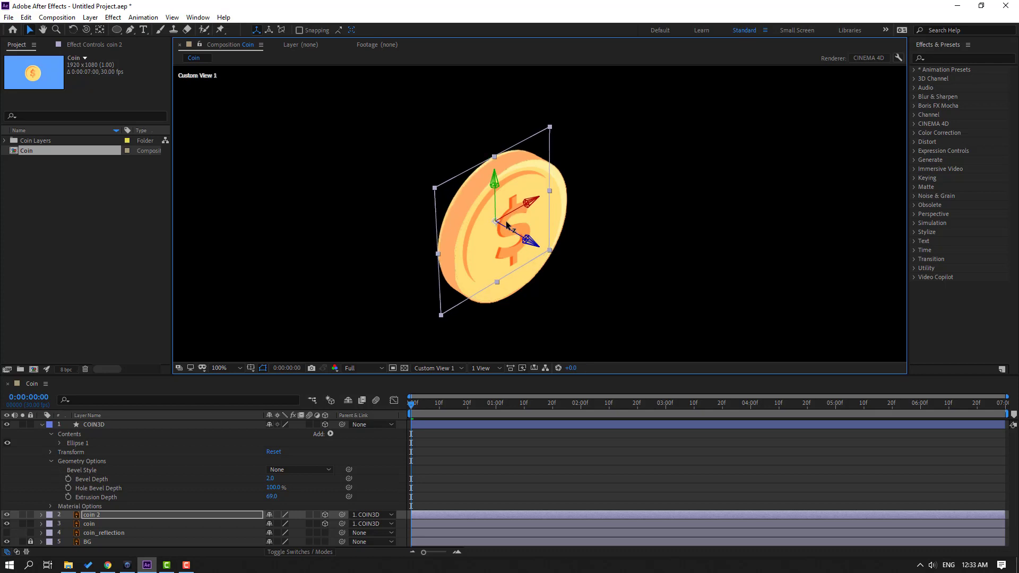
click(91, 17)
Step: Add a new Camera 1 layer with default settings
mouse_move(215, 36)
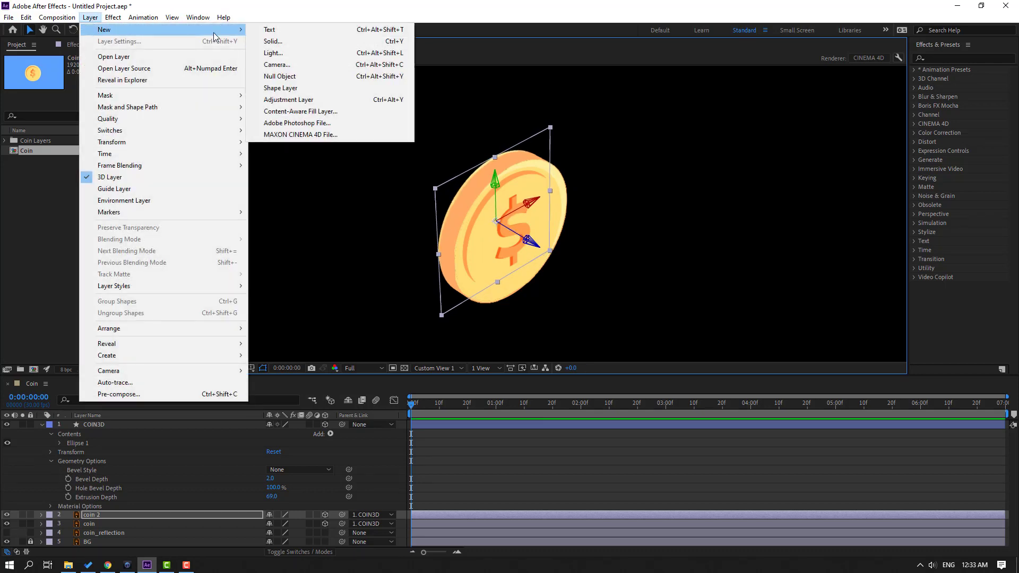
click(293, 66)
click(557, 391)
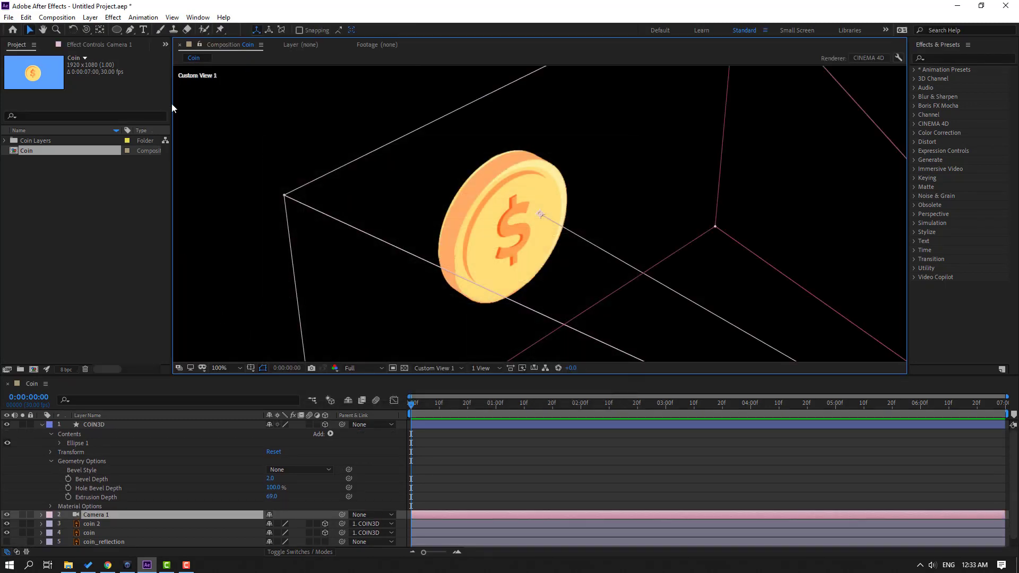
Step: Orbit the view with the Unified Camera Tool to see the coin edge-on
click(87, 31)
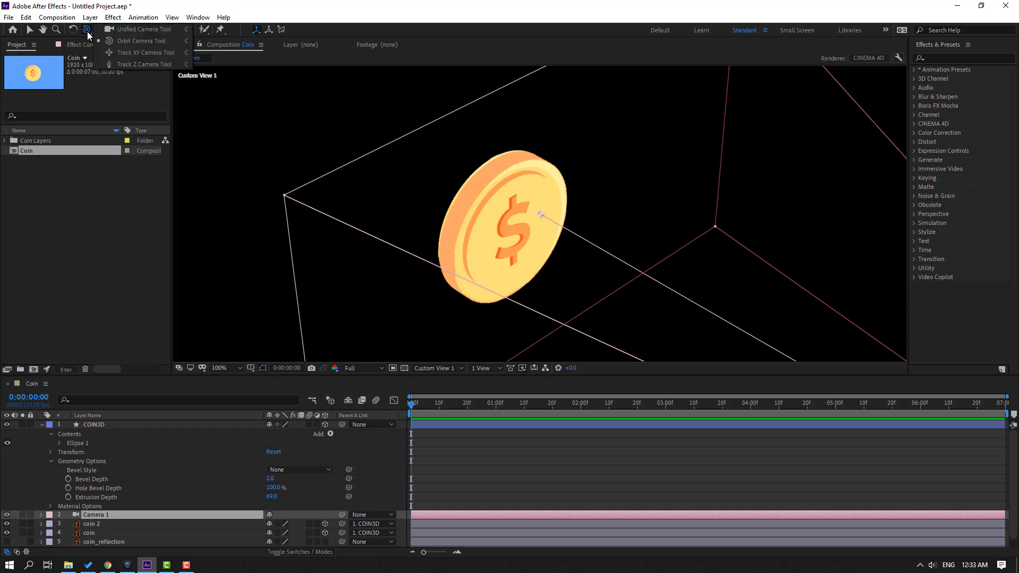
click(130, 30)
drag(395, 221, 516, 207)
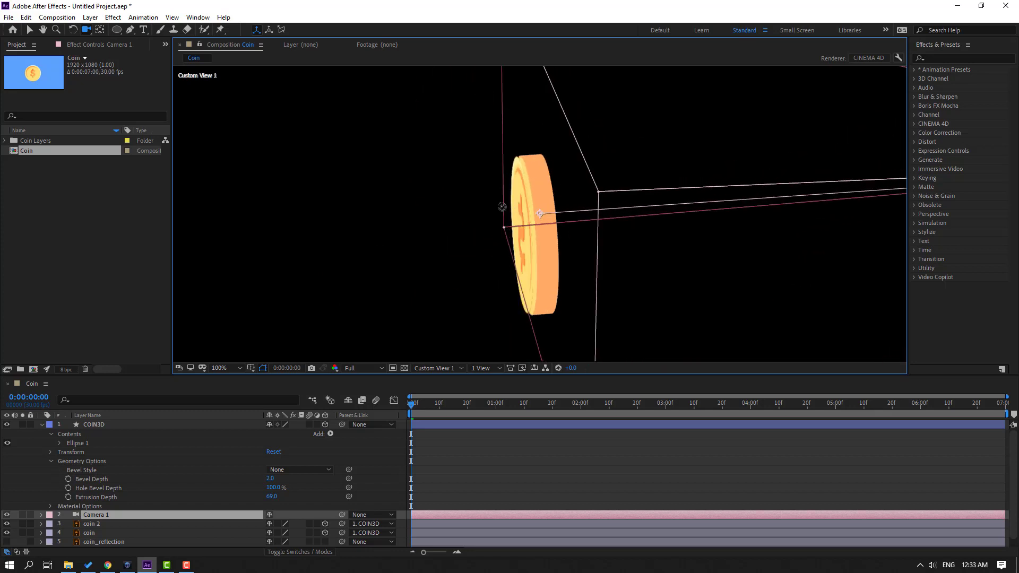
click(94, 526)
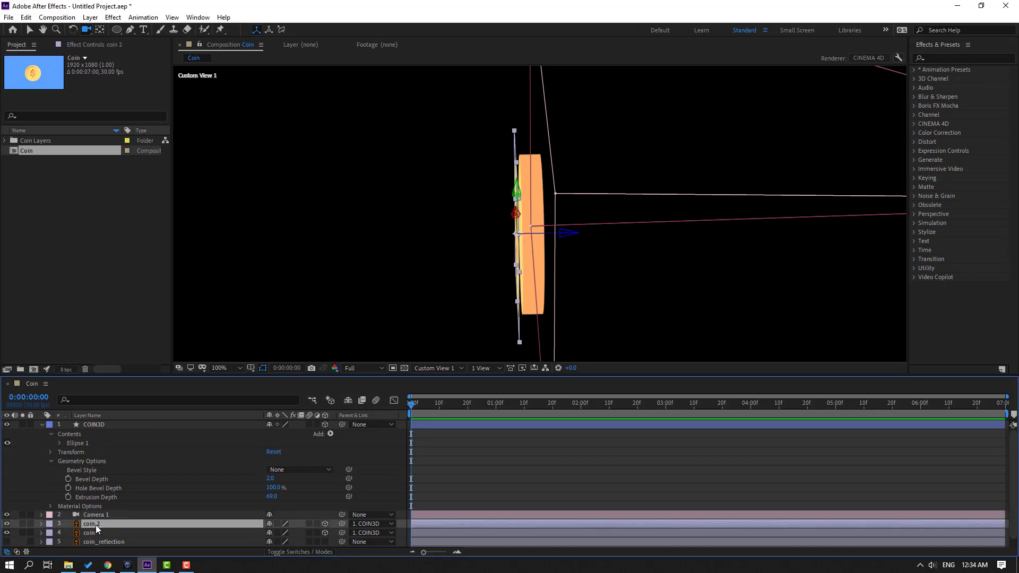
Step: Rename the coin 2 layer to COIN_BACK
key(Return)
text(COIN_BACK)
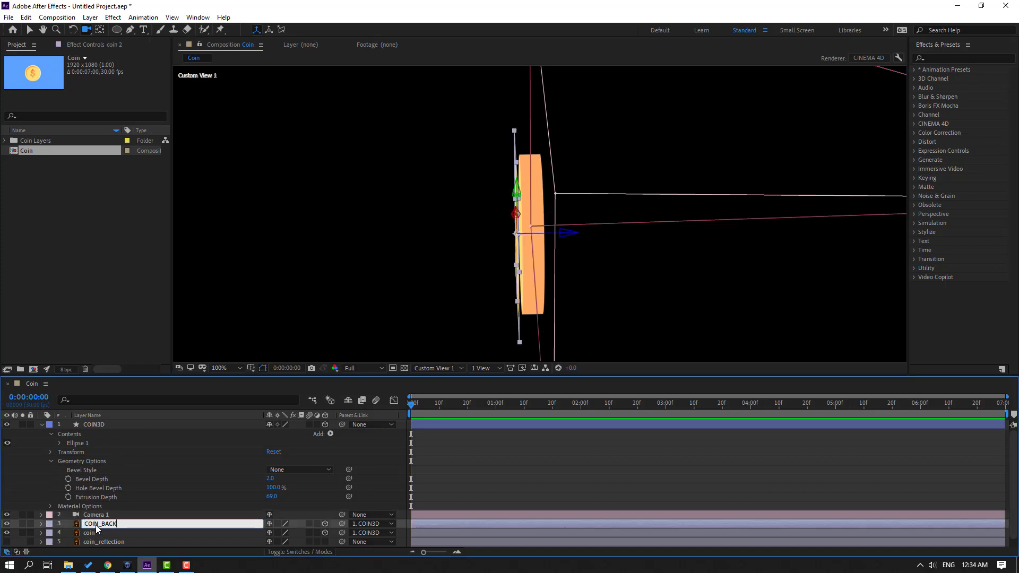
key(Return)
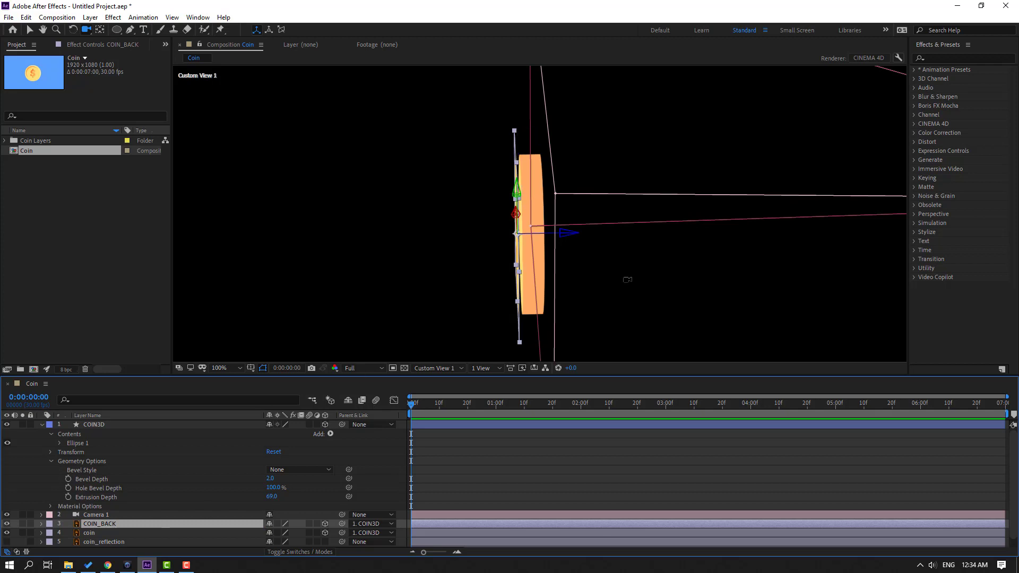
Step: Push COIN_BACK back along its Z axis behind the front coin and orbit to check
key(period)
click(30, 30)
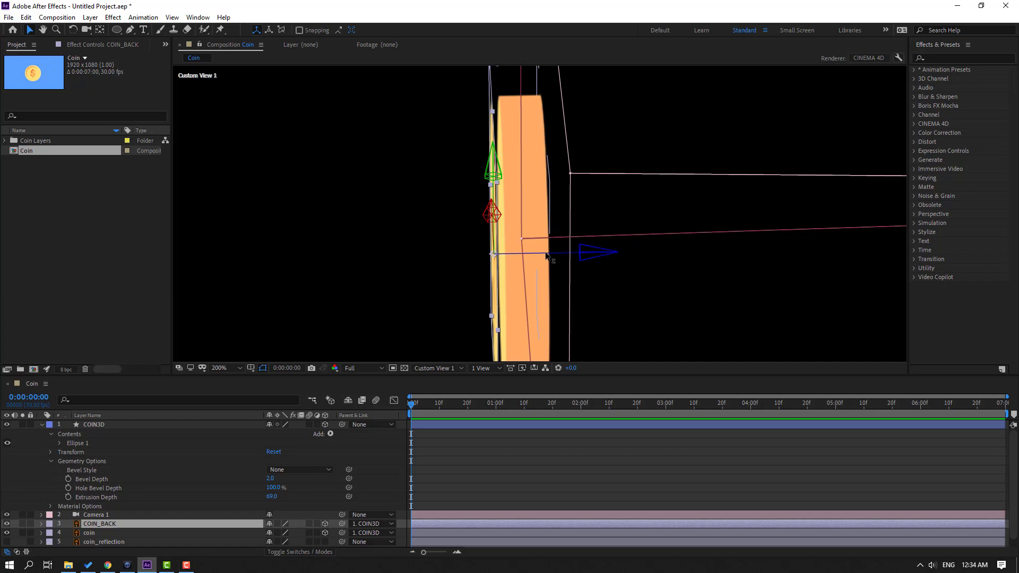
drag(547, 256, 551, 258)
drag(552, 259, 425, 246)
click(530, 444)
key(c)
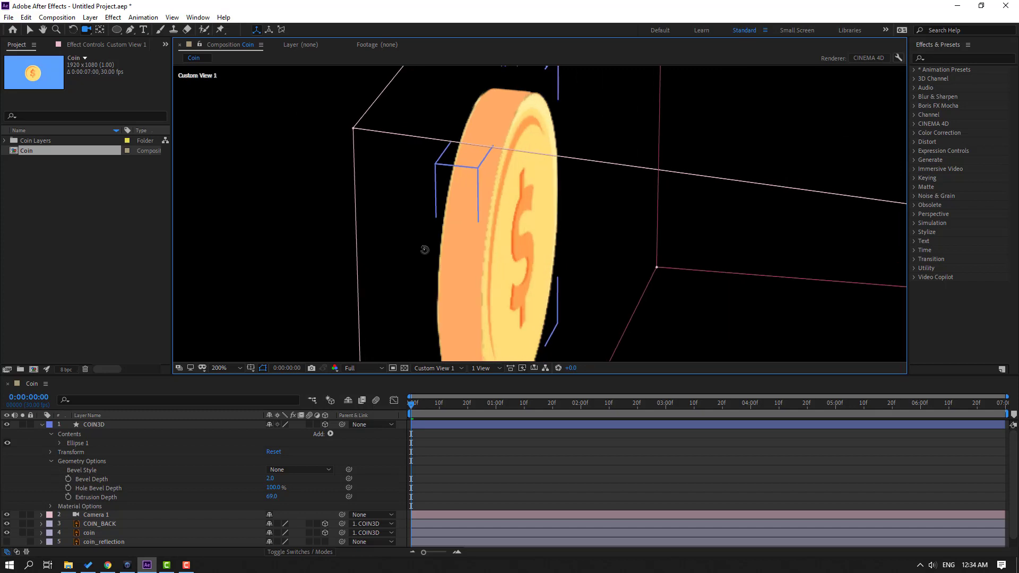
key(v)
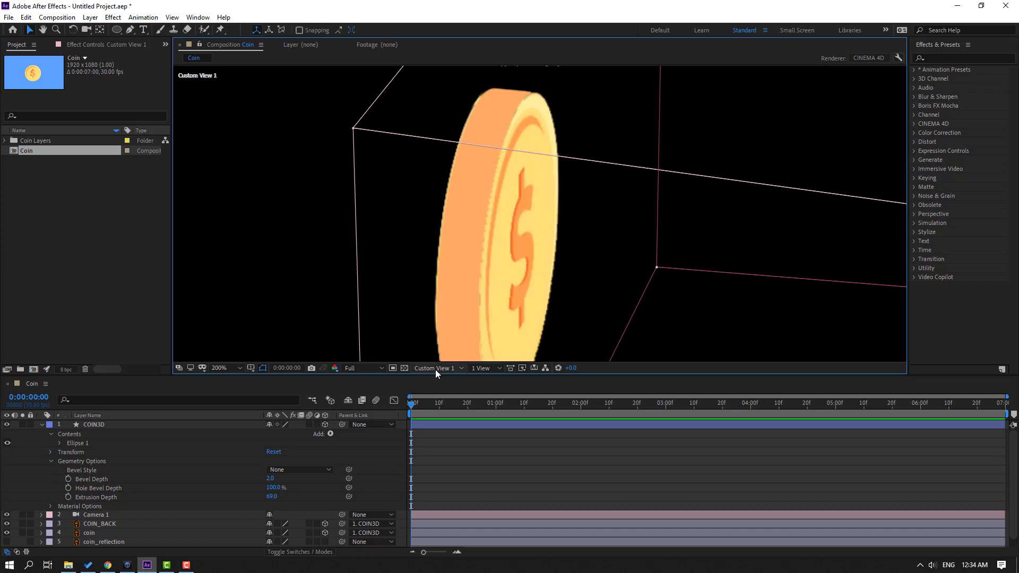
click(436, 369)
Step: Switch to Active Camera view, delete Camera 1, and set preview resolution to Quarter
click(447, 380)
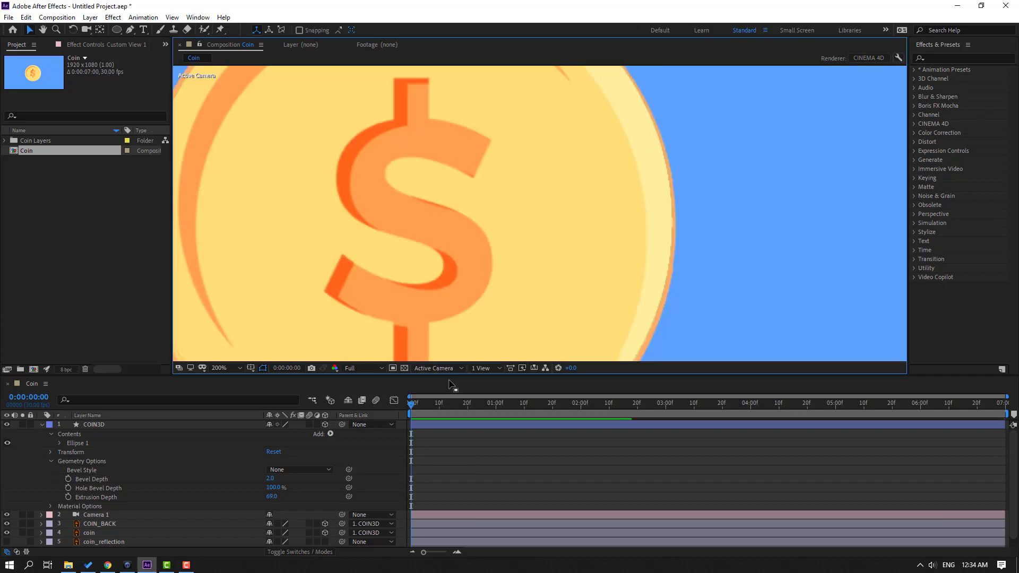
scroll(453, 264, down, 2)
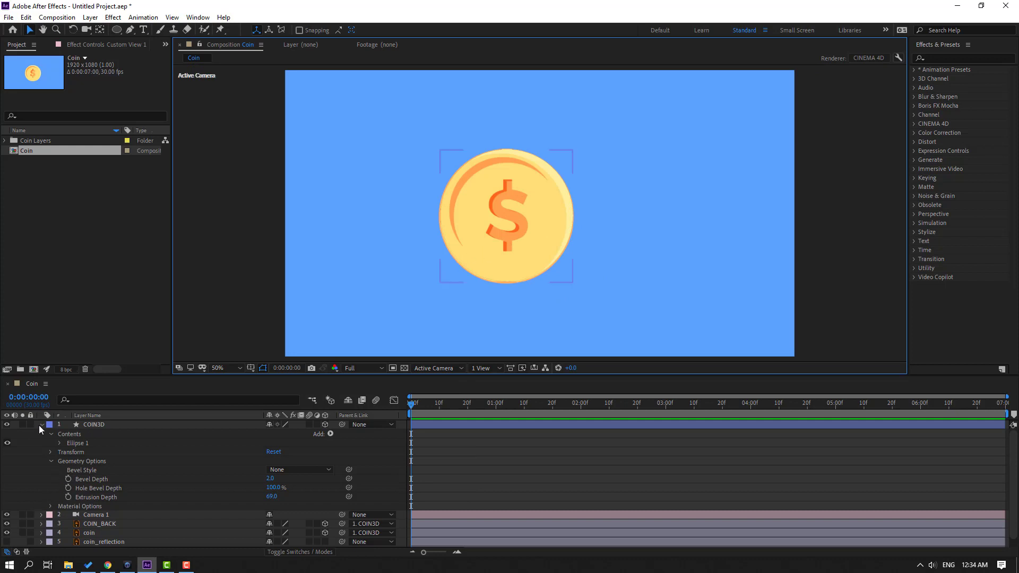
click(41, 425)
click(93, 434)
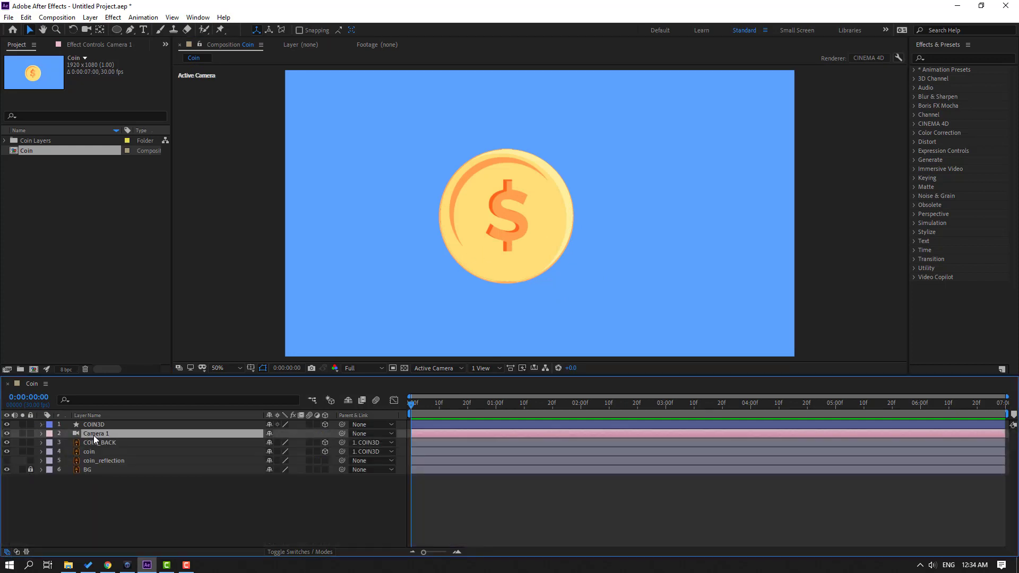
key(Delete)
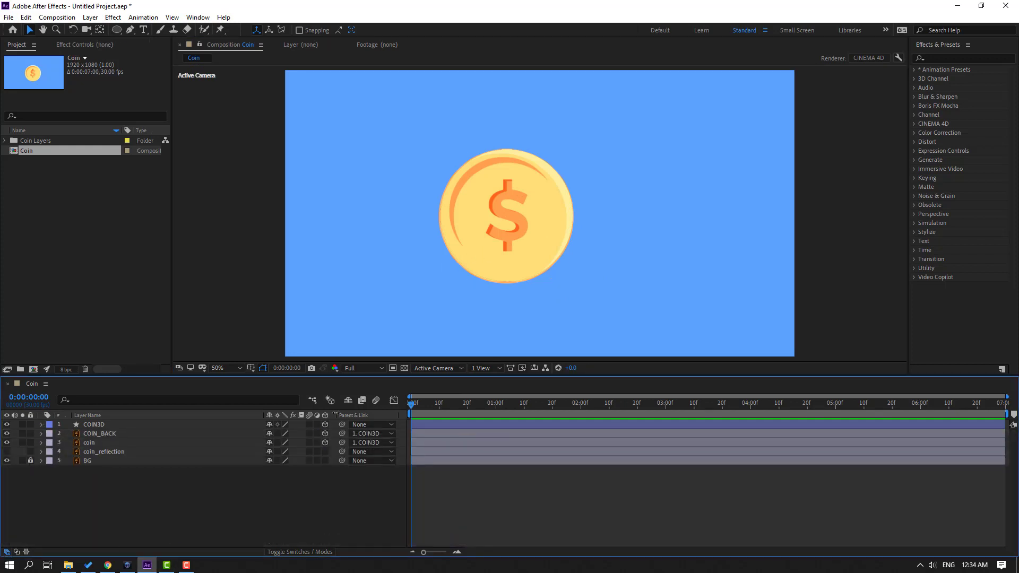
click(352, 369)
click(363, 432)
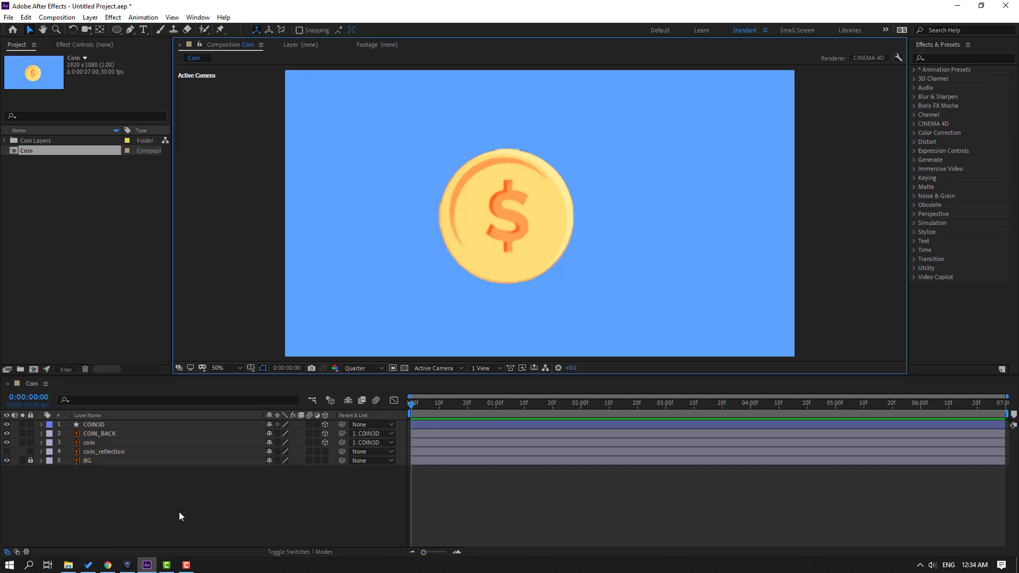
Step: Test-spin COIN3D's Y Rotation, then return the coin to face front
click(86, 426)
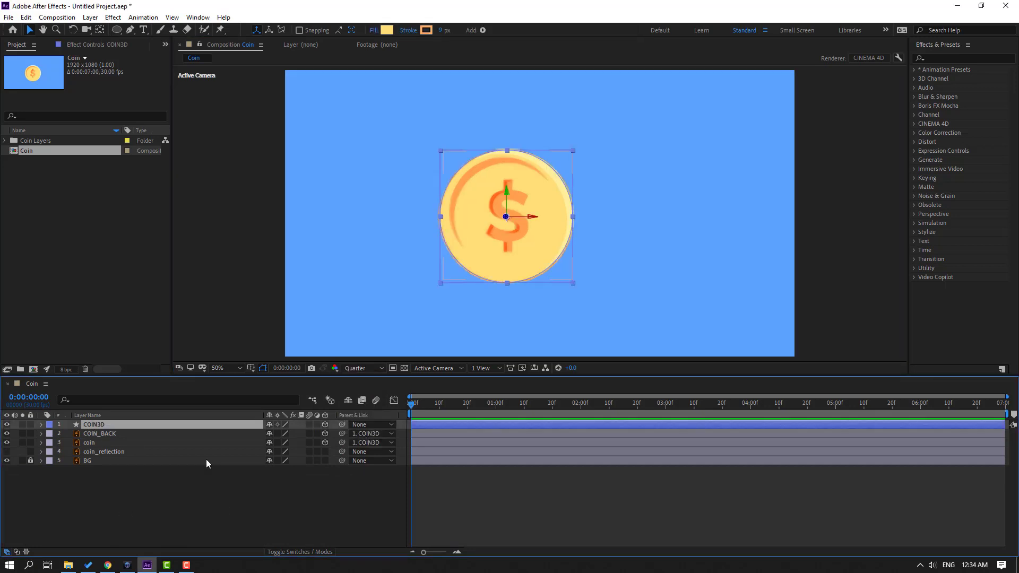
key(r)
drag(285, 453, 476, 447)
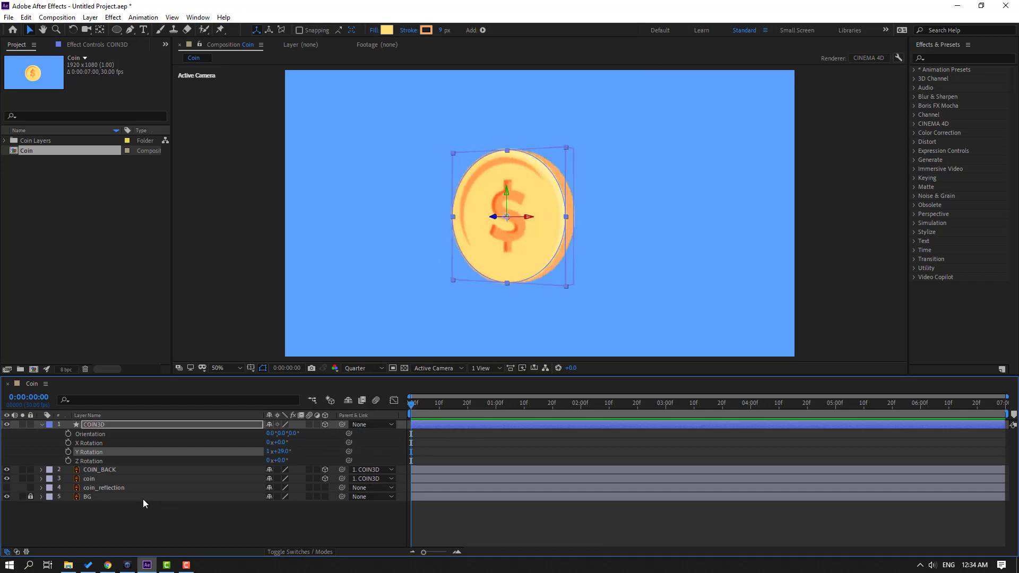
click(130, 497)
right_click(126, 499)
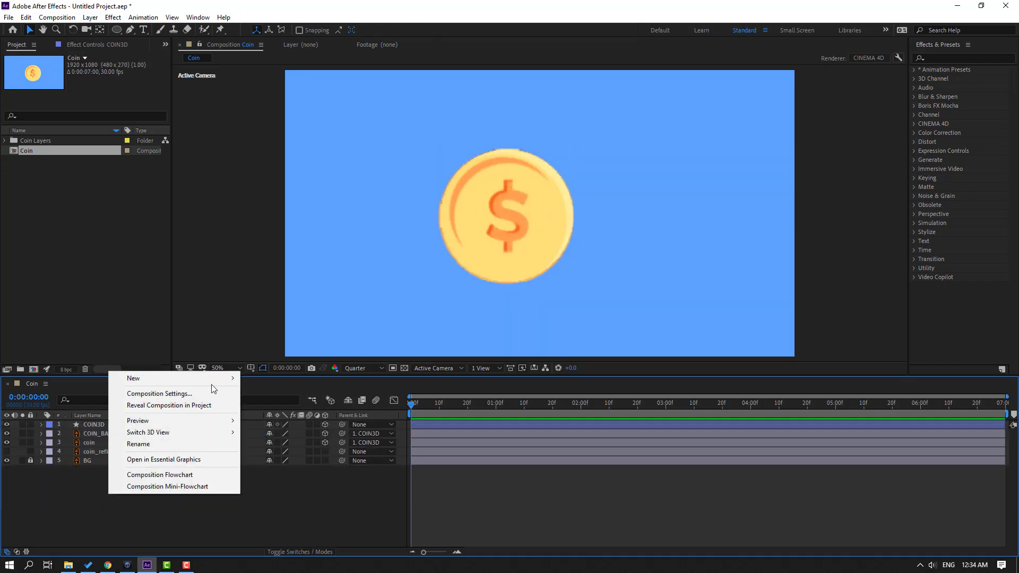
Step: Add a Null Object over the coin's dollar sign, centre its anchor, and make it 3D
mouse_move(218, 381)
click(279, 436)
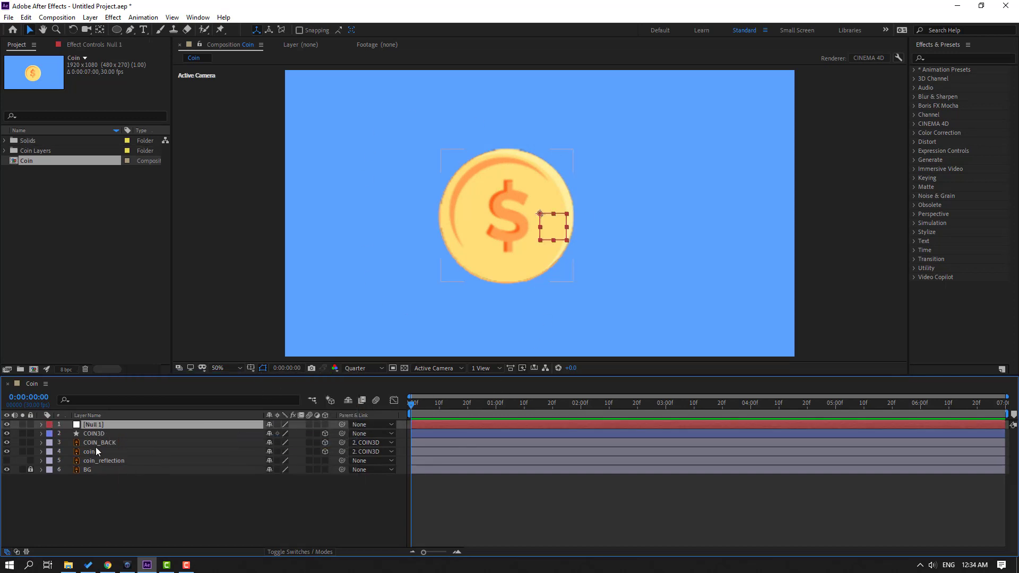
drag(549, 231, 505, 221)
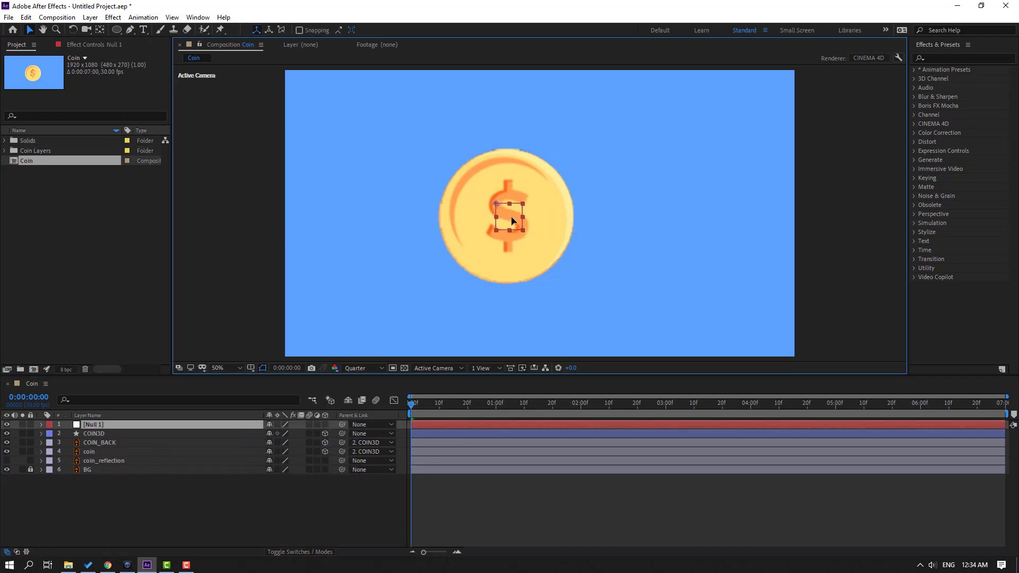
double_click(99, 29)
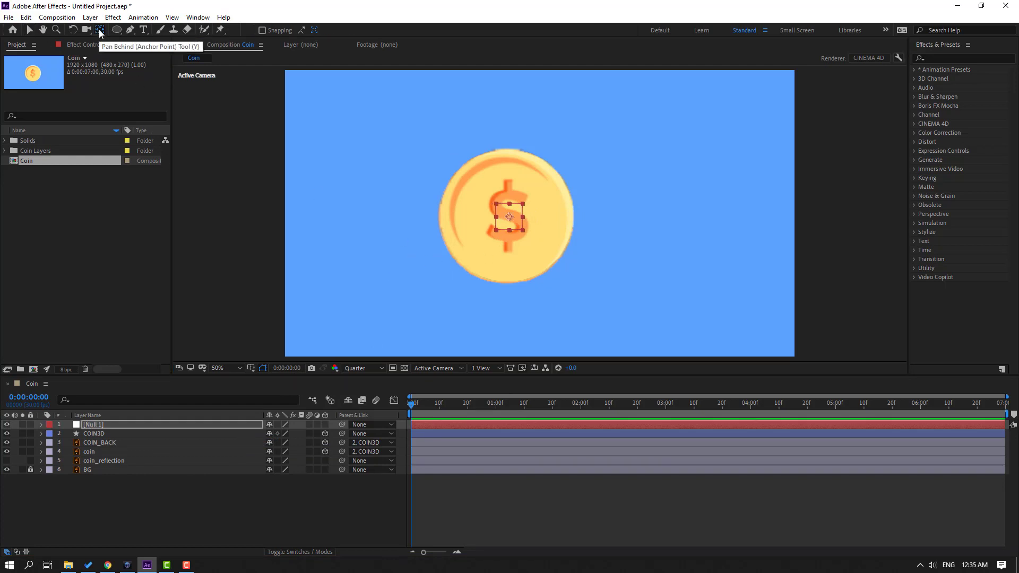
click(29, 30)
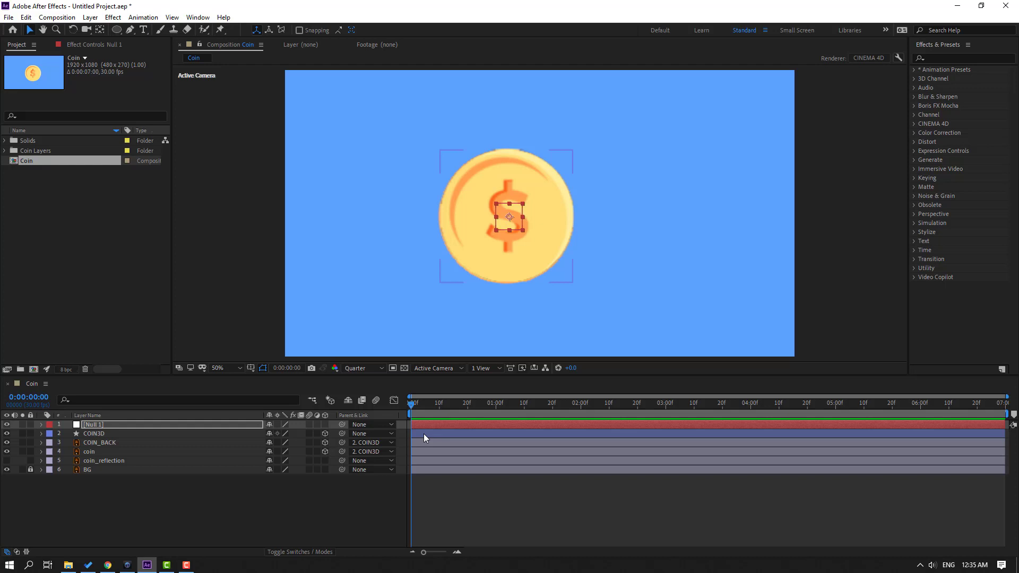
click(325, 425)
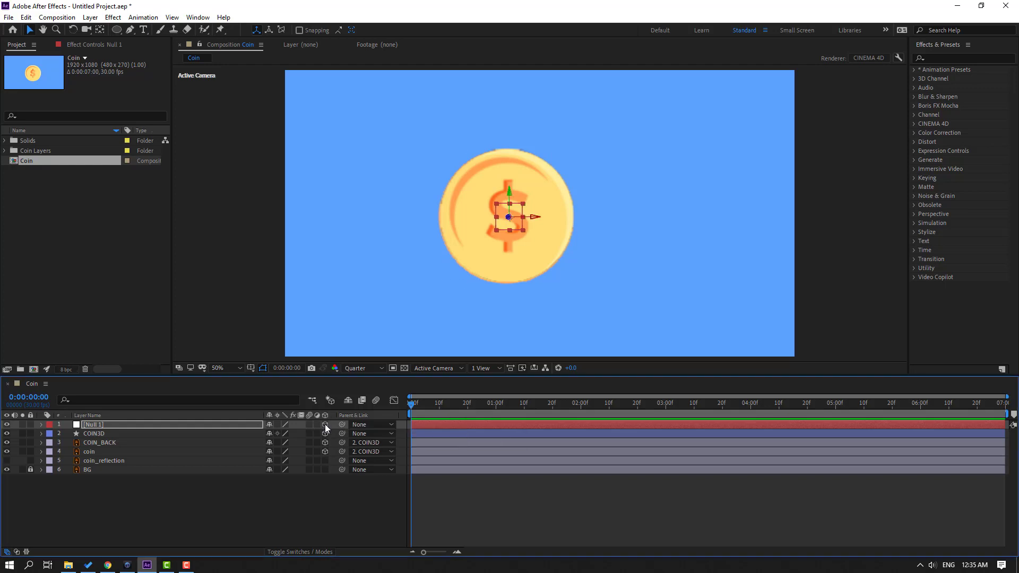
Step: Set COIN3D's Y Rotation to 90° and zoom the viewer to 100%
click(108, 435)
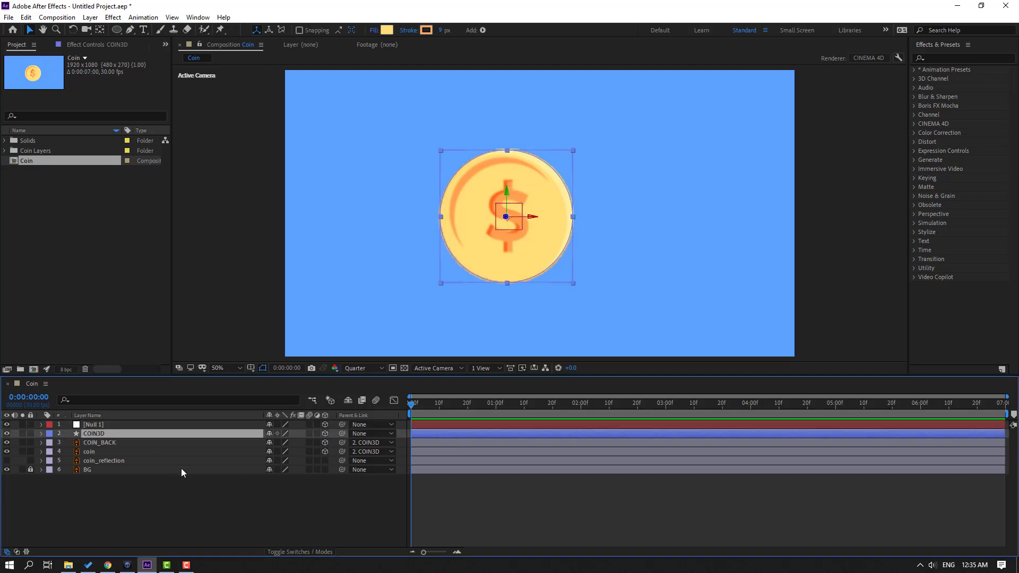
key(r)
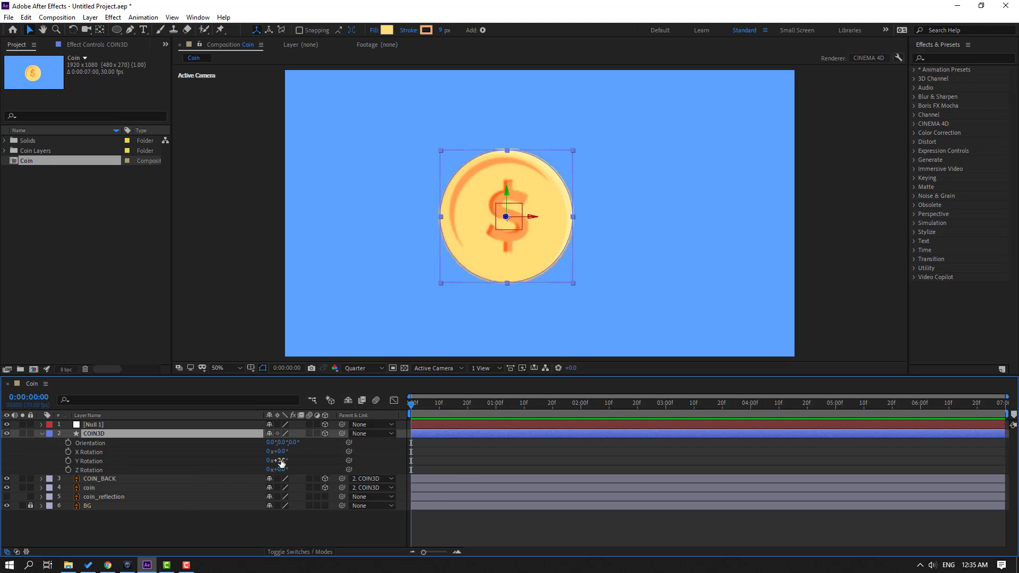
click(281, 461)
text(90)
key(Return)
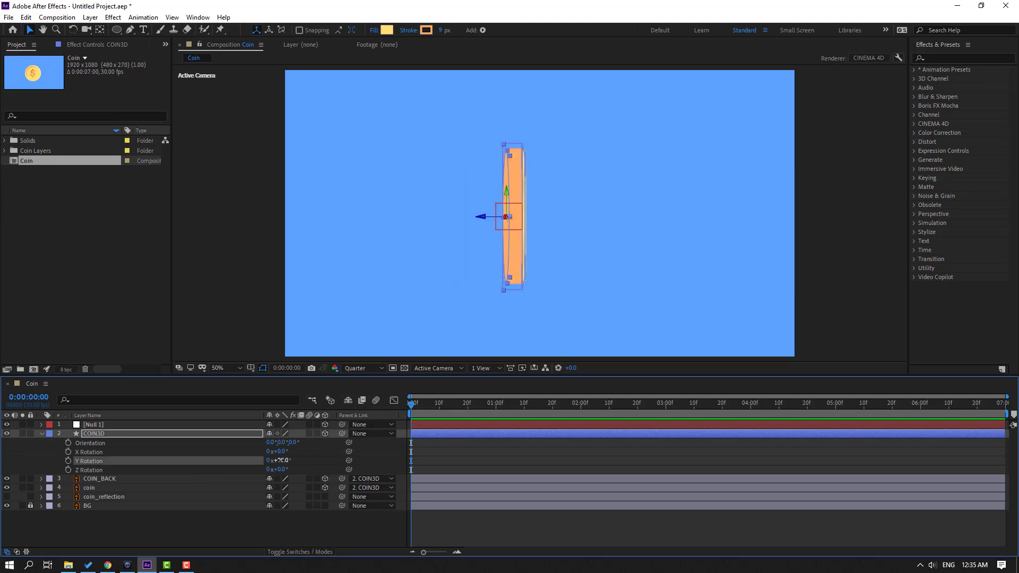
key(slash)
Step: Set Null 1's Y Rotation to 90° and nudge it slightly along its depth axis
click(95, 425)
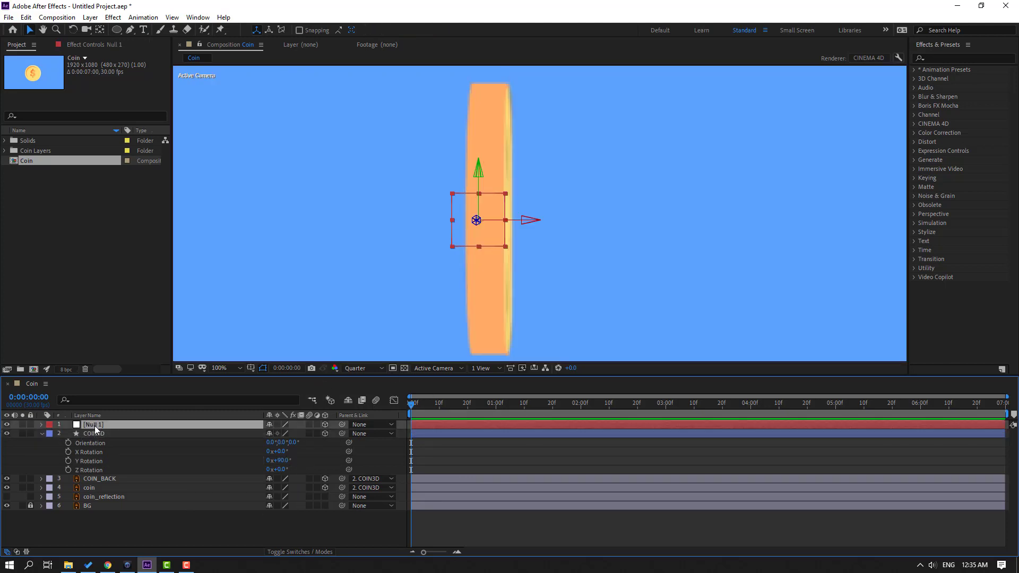
key(r)
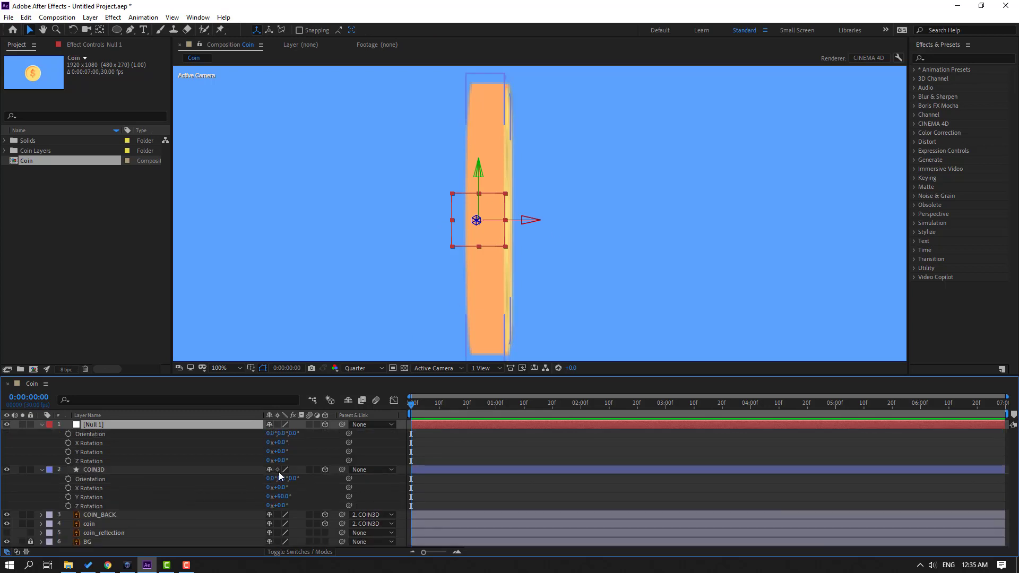
click(280, 452)
text(9)
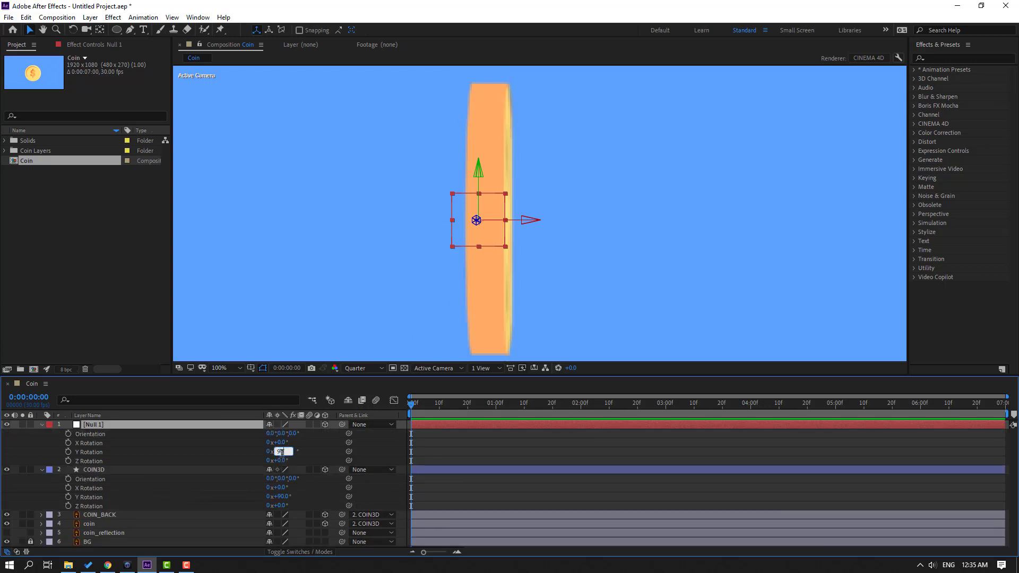
text(0)
key(Return)
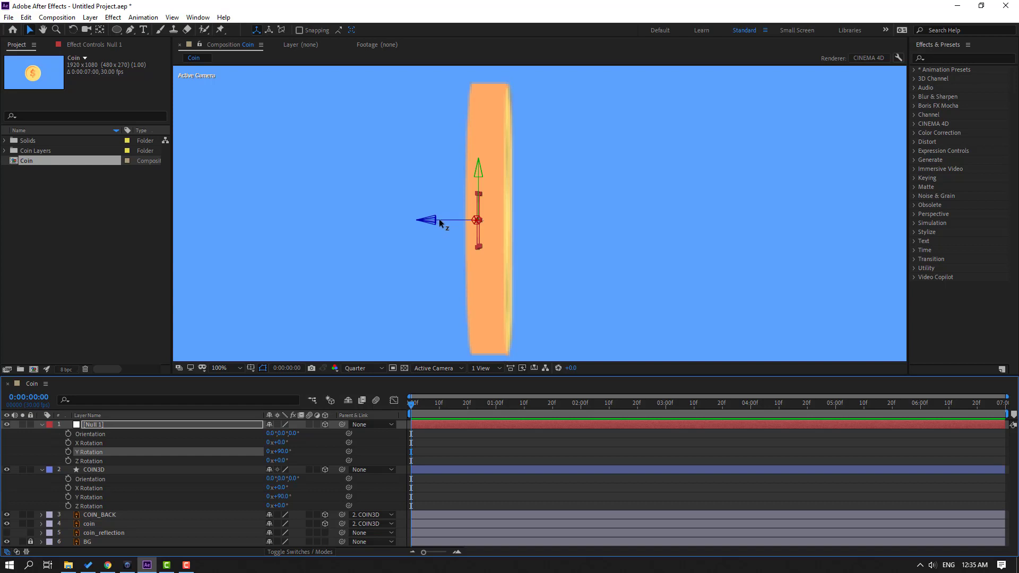
drag(438, 219, 447, 221)
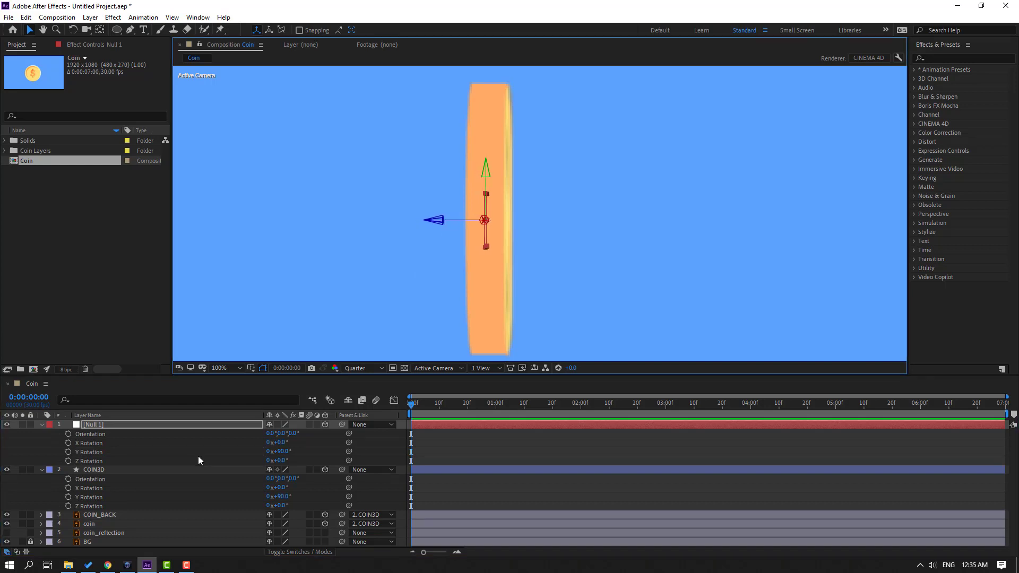
Step: Collapse the layers' property rows and parent COIN3D to Null 1
click(42, 469)
click(42, 424)
click(93, 434)
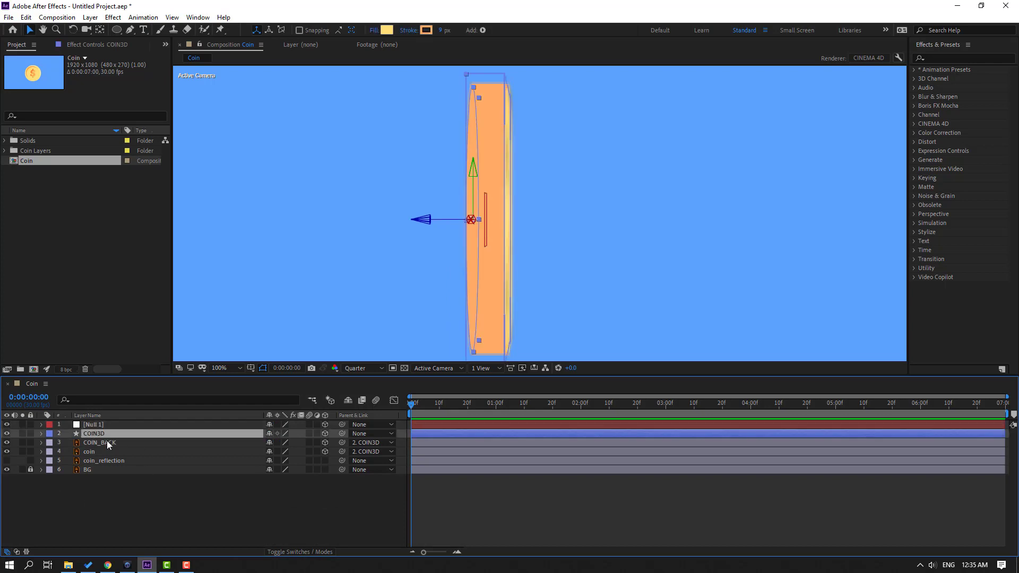
drag(335, 435, 106, 423)
Step: Change Null 1's Y Rotation from 90° back to 0° so the coin faces front
click(106, 423)
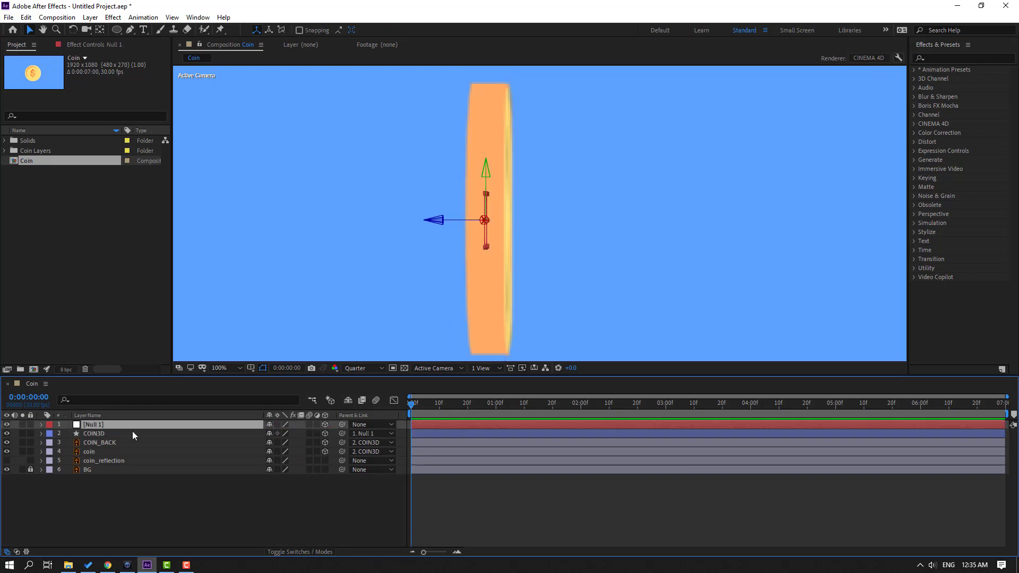
key(r)
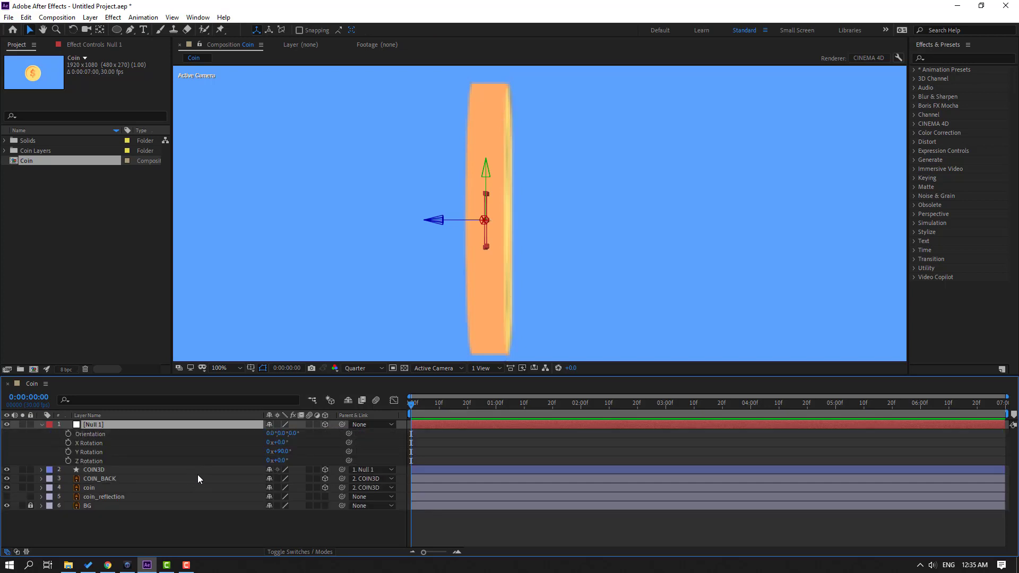
click(281, 452)
text(0)
key(Return)
key(comma)
key(comma)
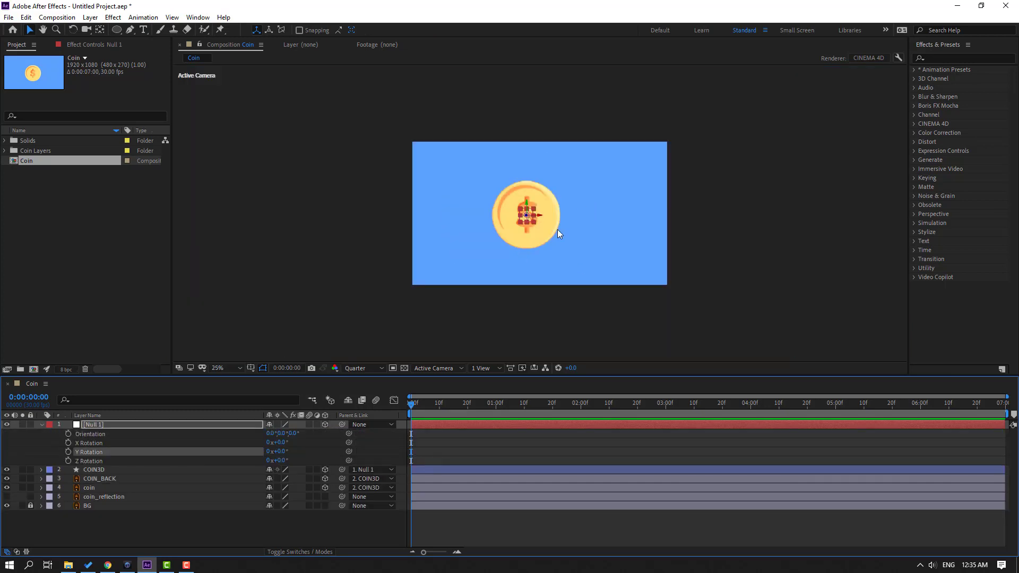
Step: Test-turn the coin around its vertical axis, then undo so it faces front
click(308, 451)
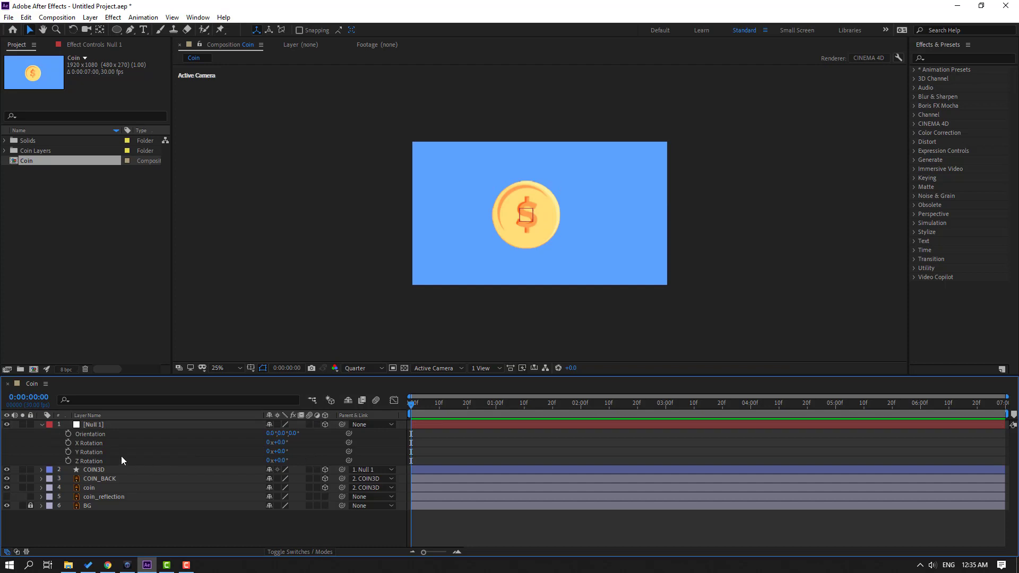
drag(278, 452, 427, 449)
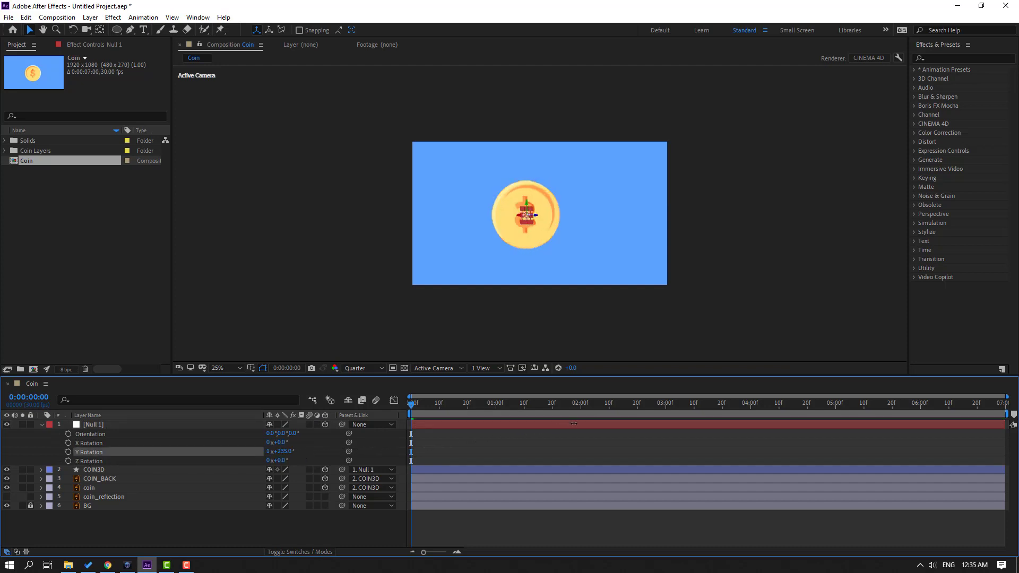
key(ctrl+z)
key(period)
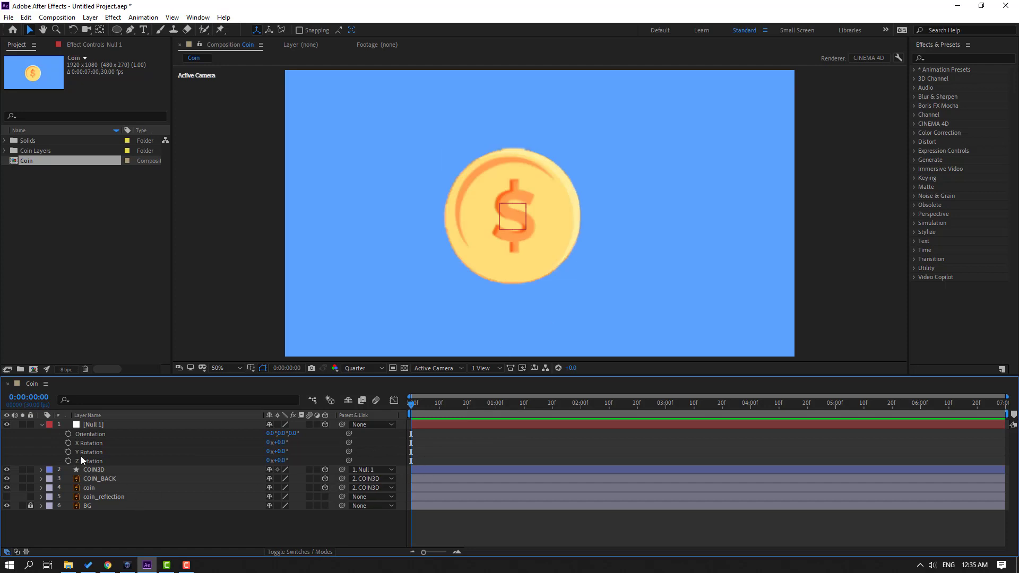
Step: Keyframe Null 1's Y Rotation from 0° at 0:00 to −1 revolution at 1:00, ending the work area there
click(67, 452)
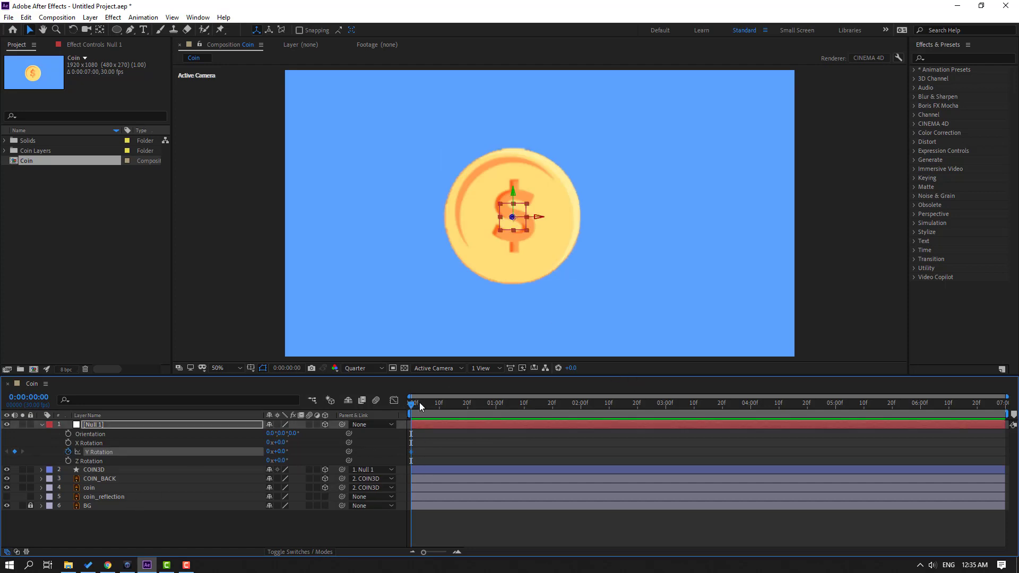
drag(419, 403, 495, 406)
key(n)
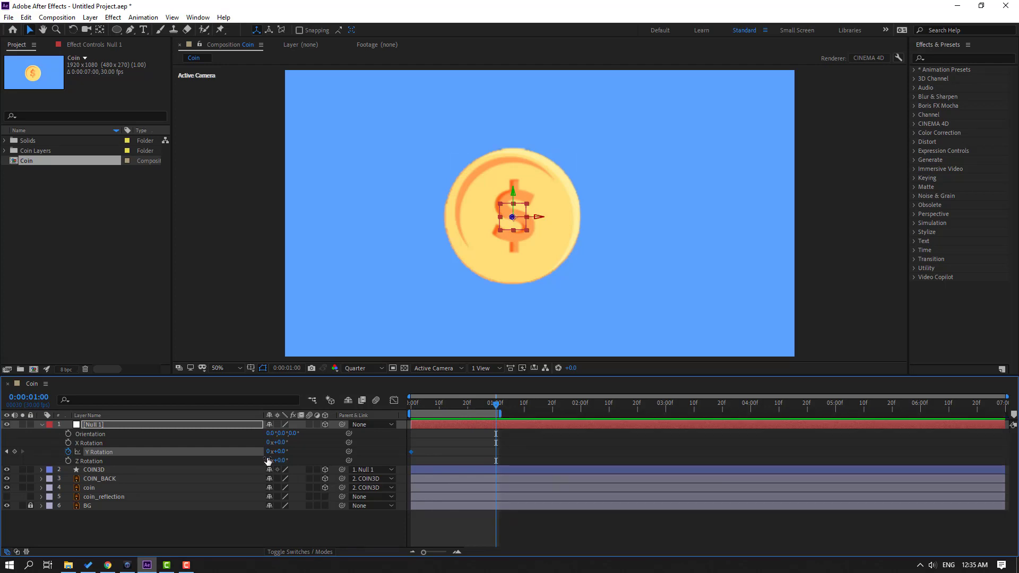
click(268, 452)
text(-1)
key(Return)
key(space)
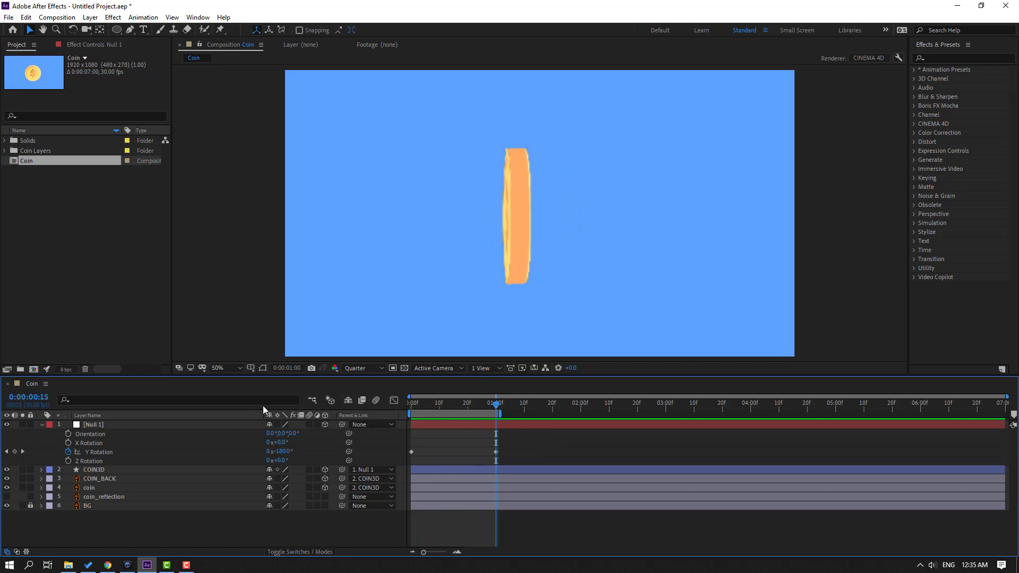
key(Home)
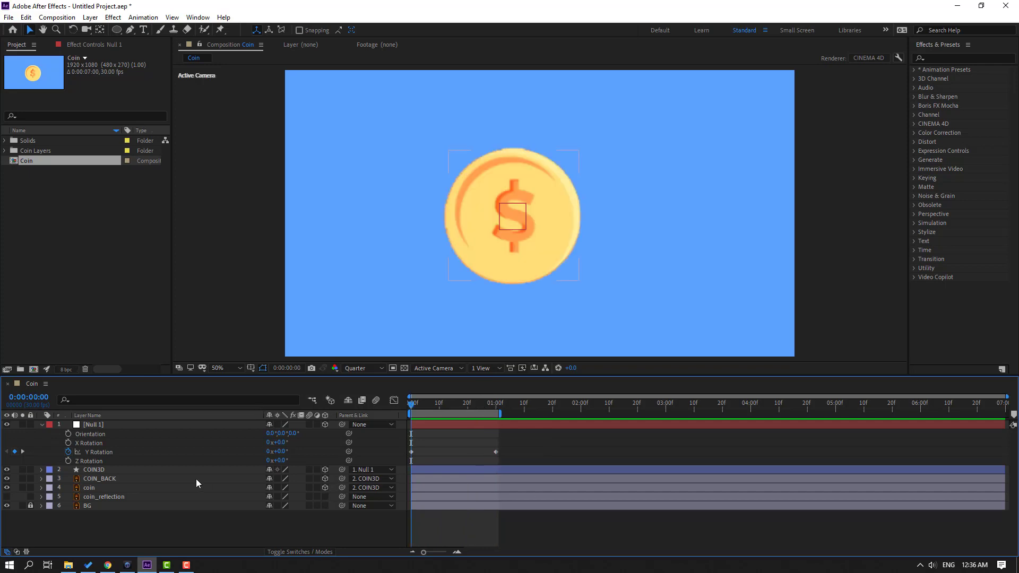
Step: Shift Null 1's anchor point slightly right with the Pan Behind tool and preview the spin
click(94, 427)
key(.)
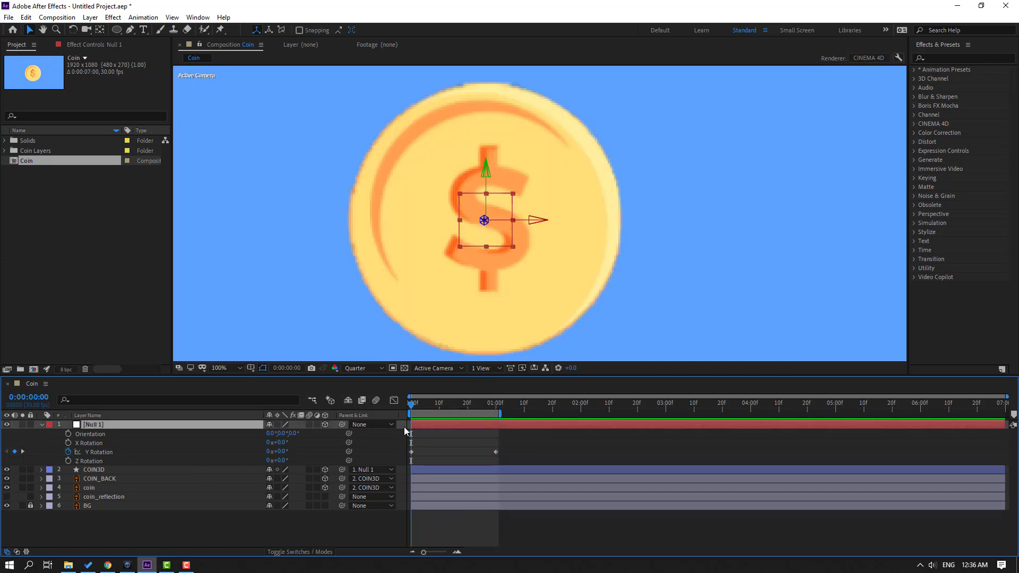
drag(423, 409, 434, 409)
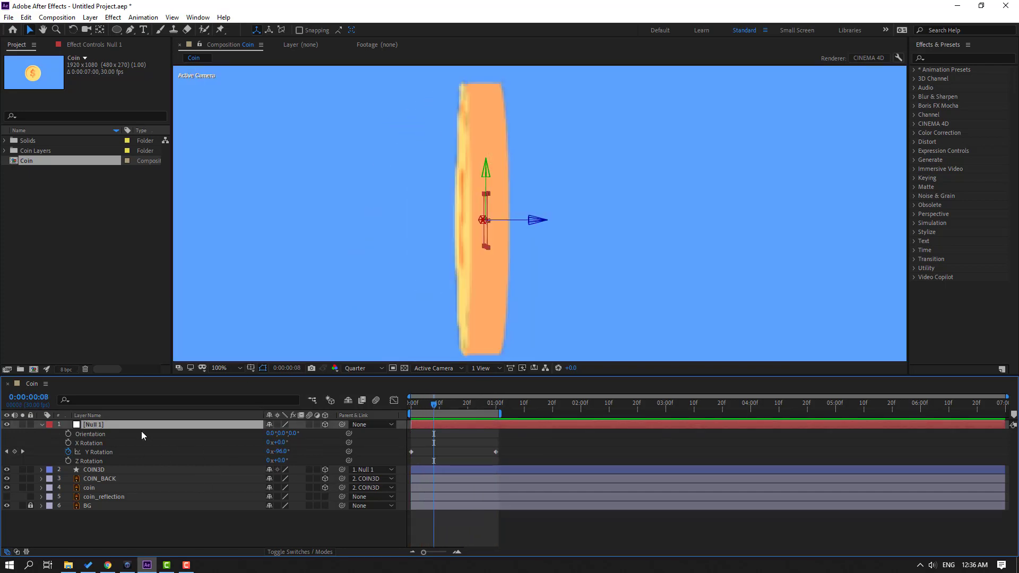
click(99, 30)
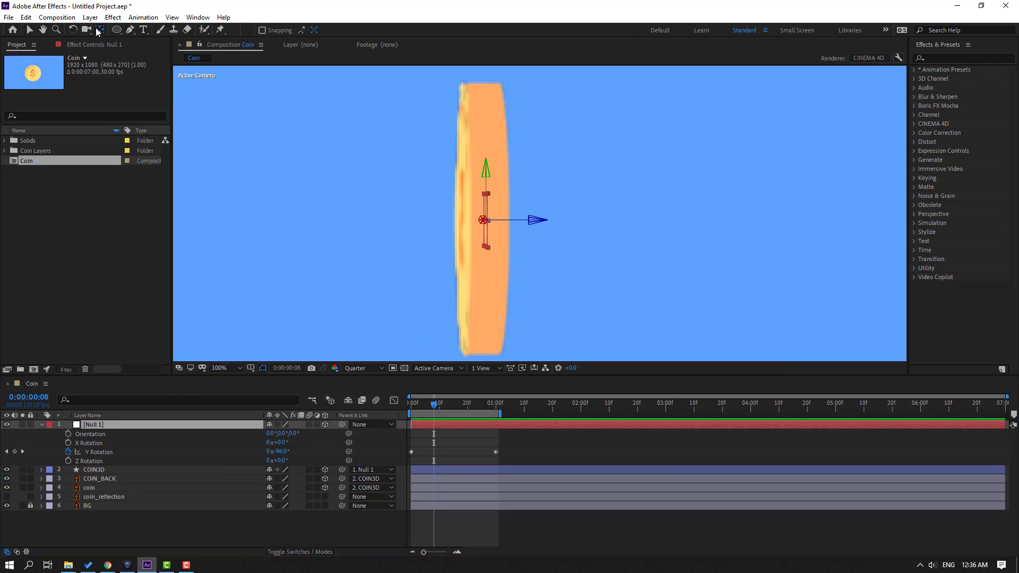
drag(483, 220, 489, 220)
key(comma)
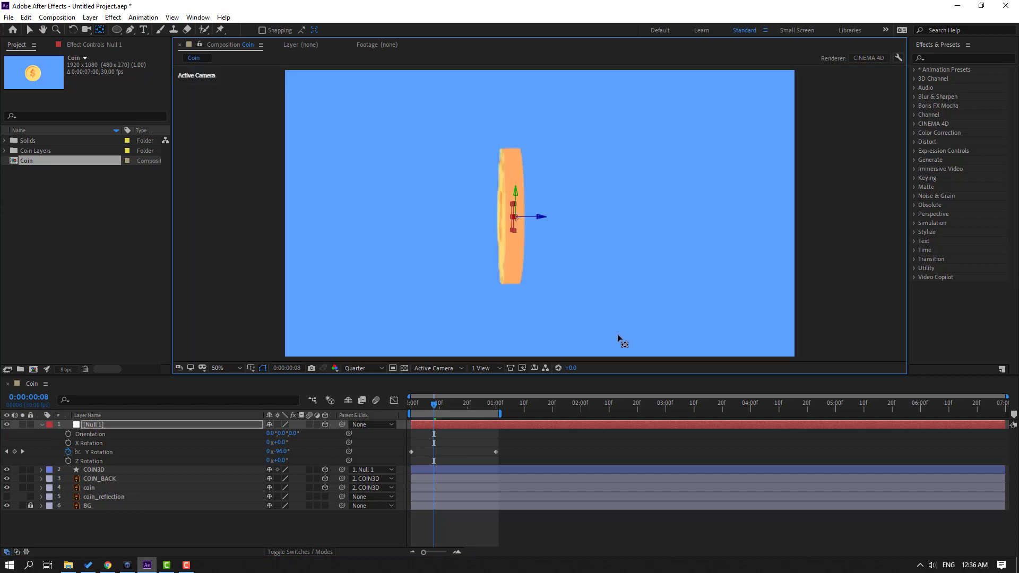
key(space)
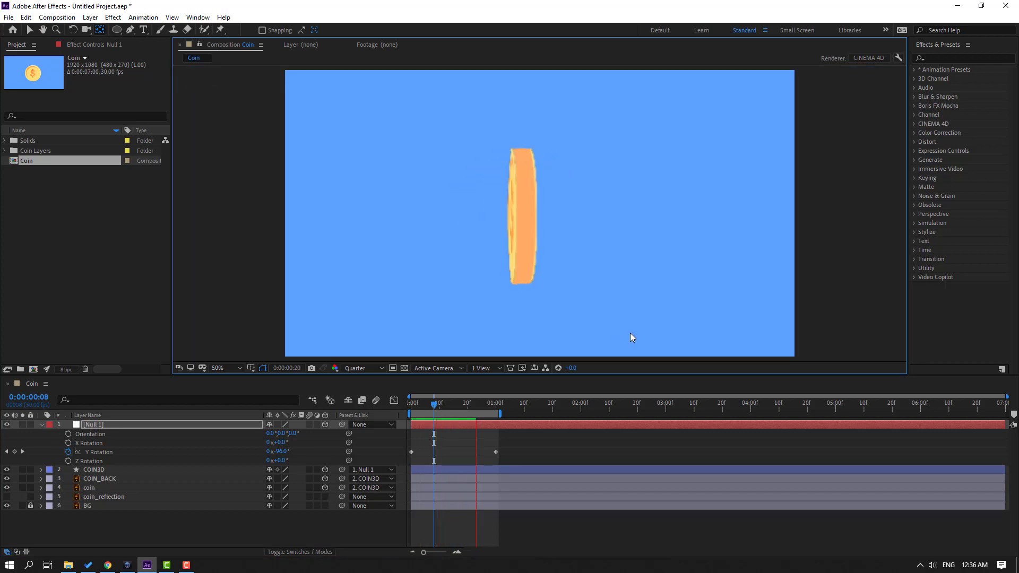
Step: At frame 14, shift Null 1's pivot along its depth axis and preview the spin again
mouse_move(458, 402)
mouse_down()
mouse_move(425, 408)
mouse_move(476, 401)
mouse_up()
key(period)
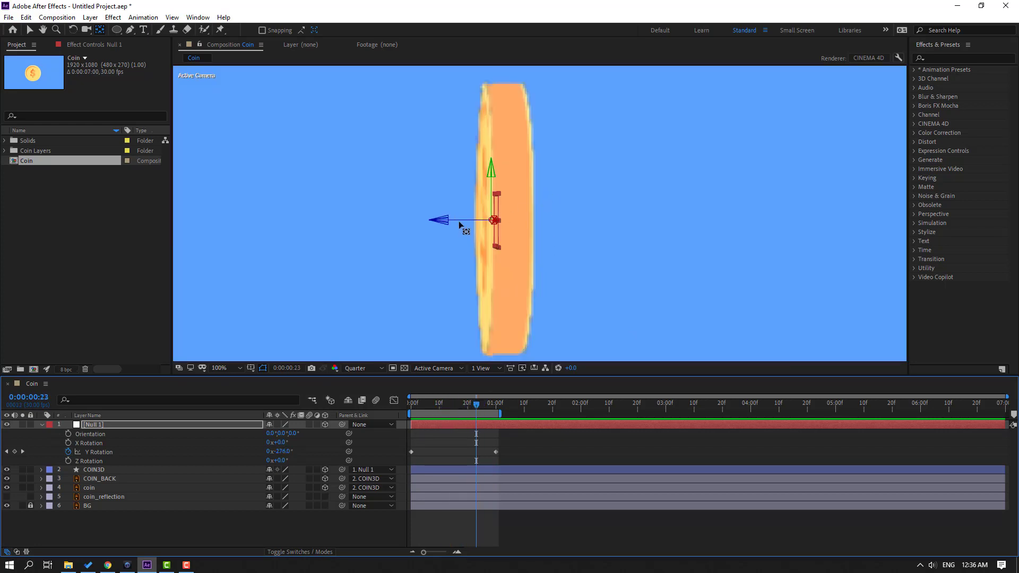
drag(455, 217, 472, 219)
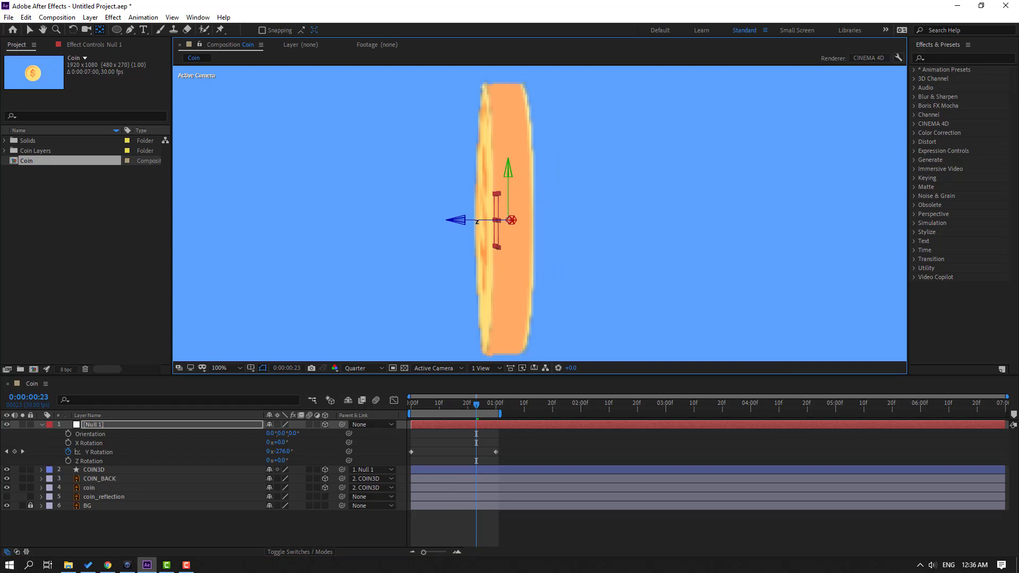
key(comma)
key(comma)
key(comma)
key(comma)
key(space)
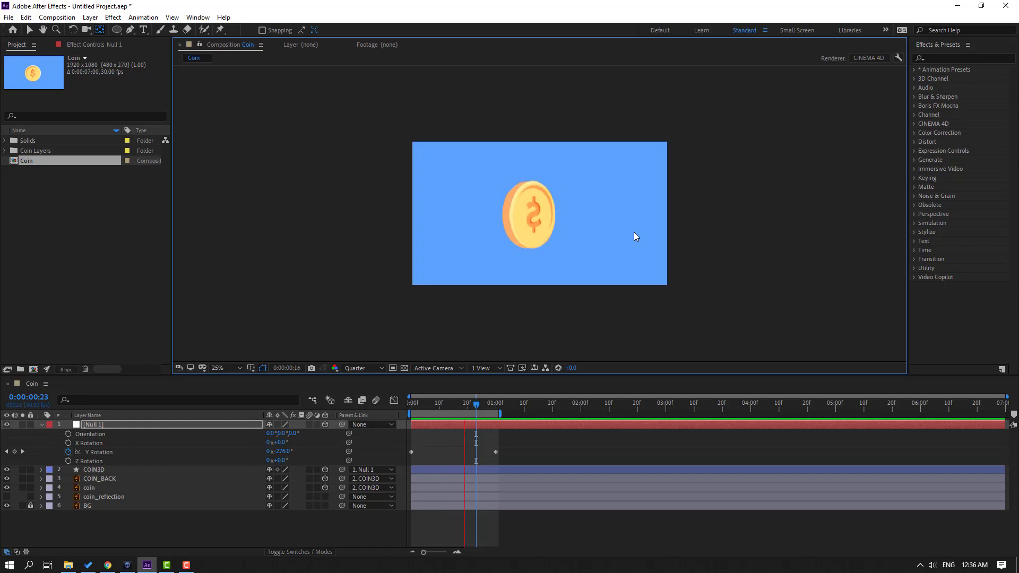
Step: Turn on Motion Blur for the coin layers 1–5 and preview the blurred spin
key(comma)
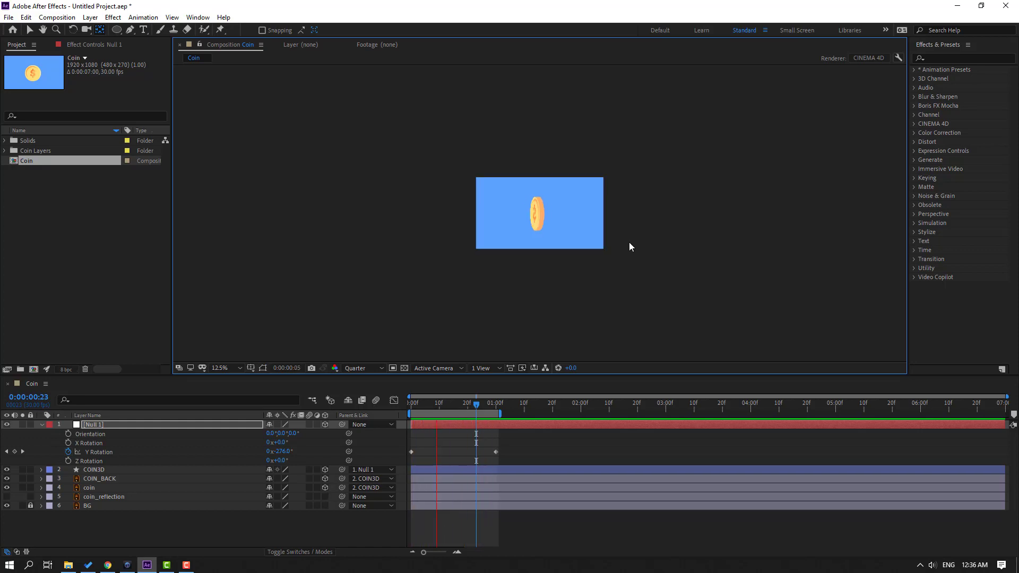
key(period)
key(v)
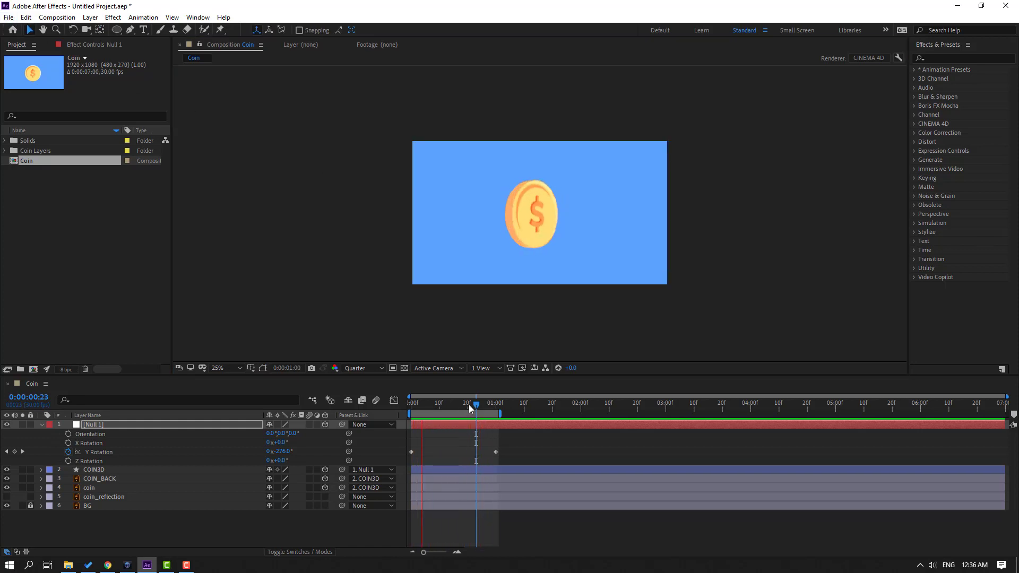
click(470, 404)
drag(105, 530, 98, 429)
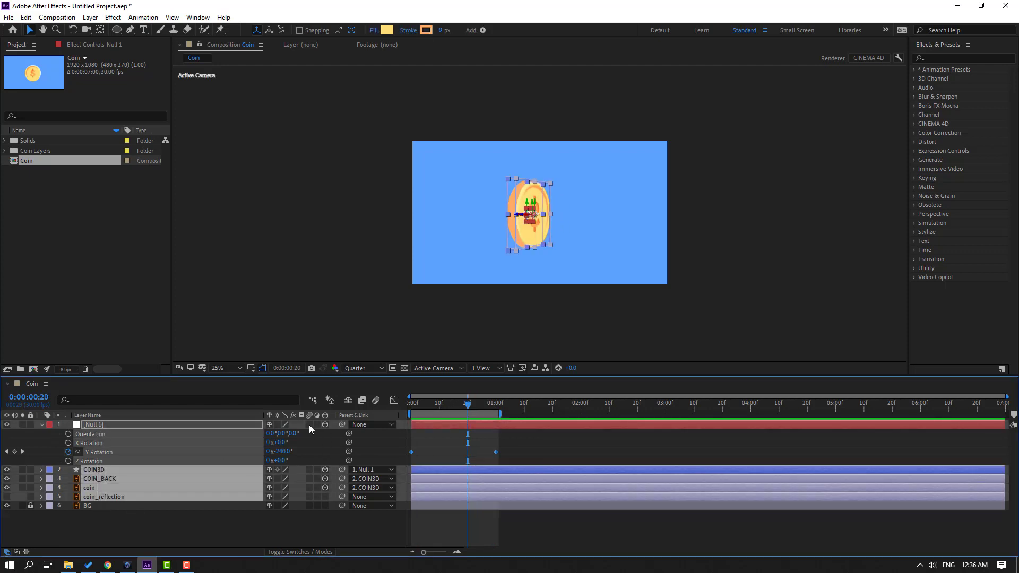
drag(309, 425, 307, 497)
click(283, 542)
key(space)
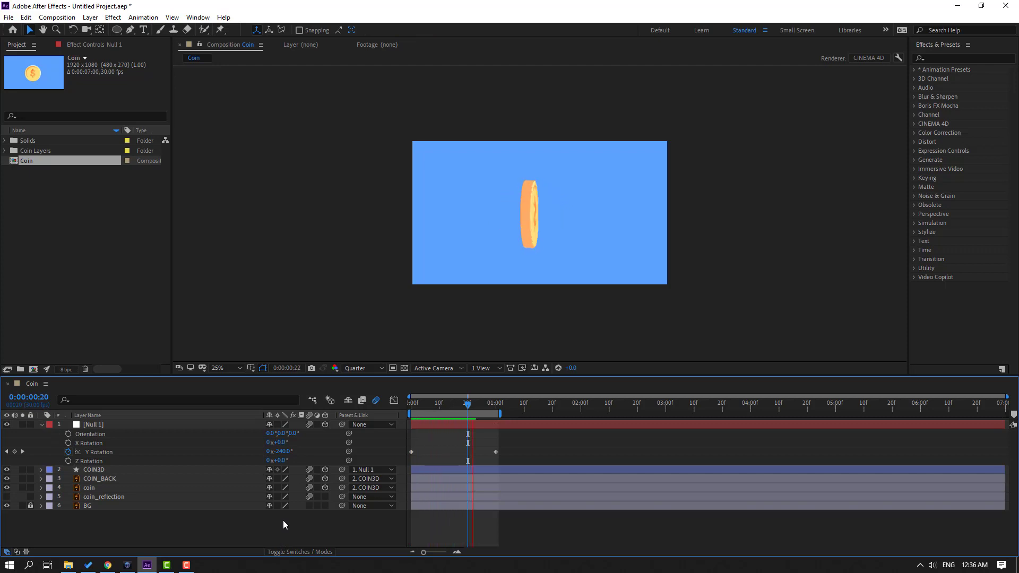
key(space)
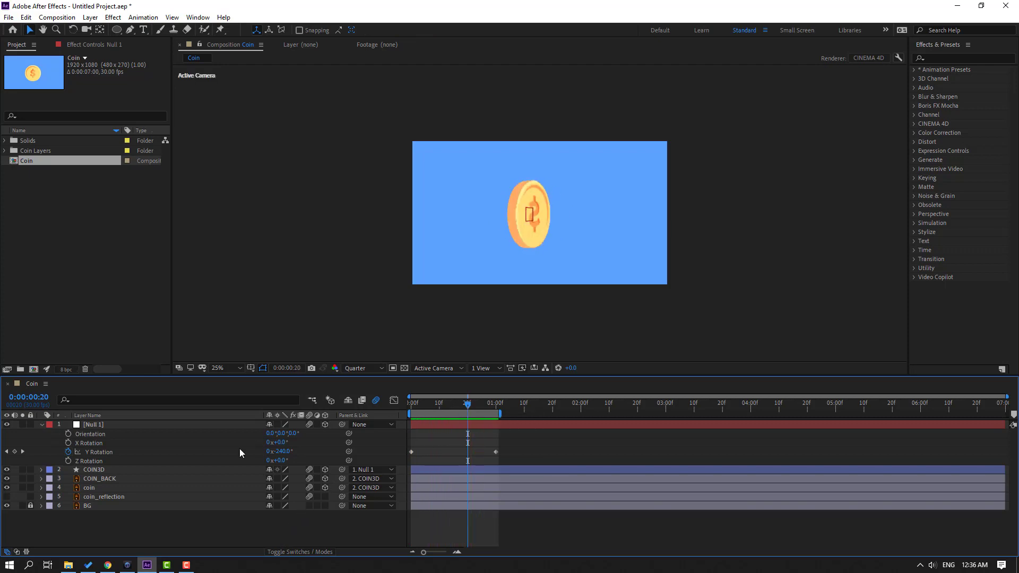
Step: Enable Collapse Transformations on COIN_BACK and preview the spin again
click(277, 479)
key(space)
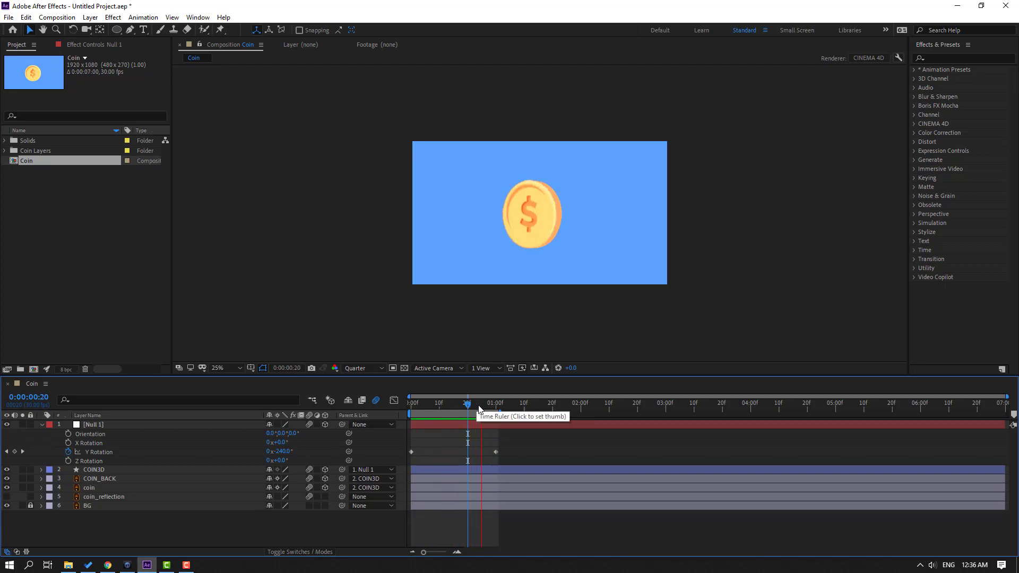
key(space)
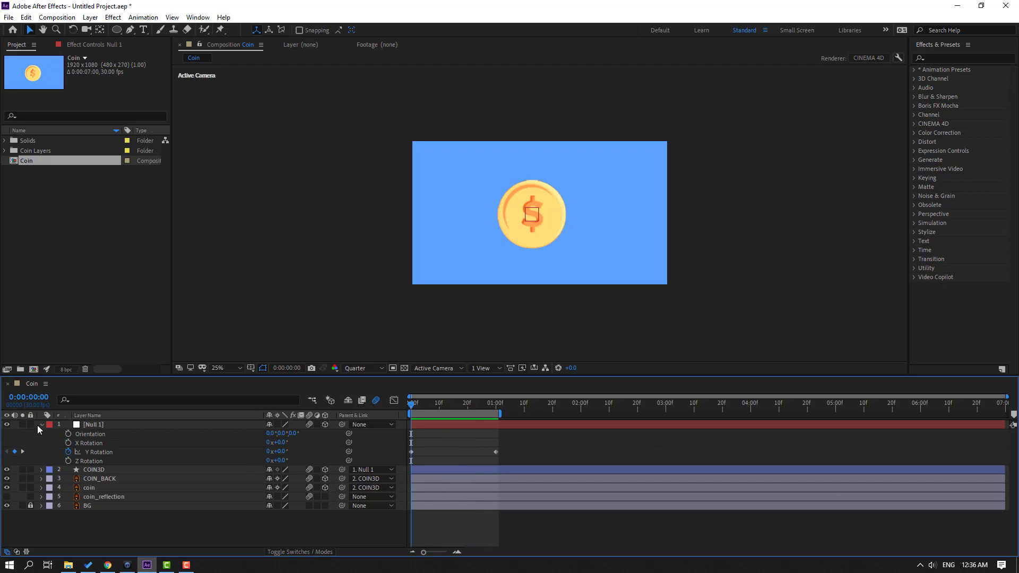
click(41, 424)
click(38, 189)
Step: Nest the Coin composition into a new Coin 2 composition and scrub its first second
click(23, 162)
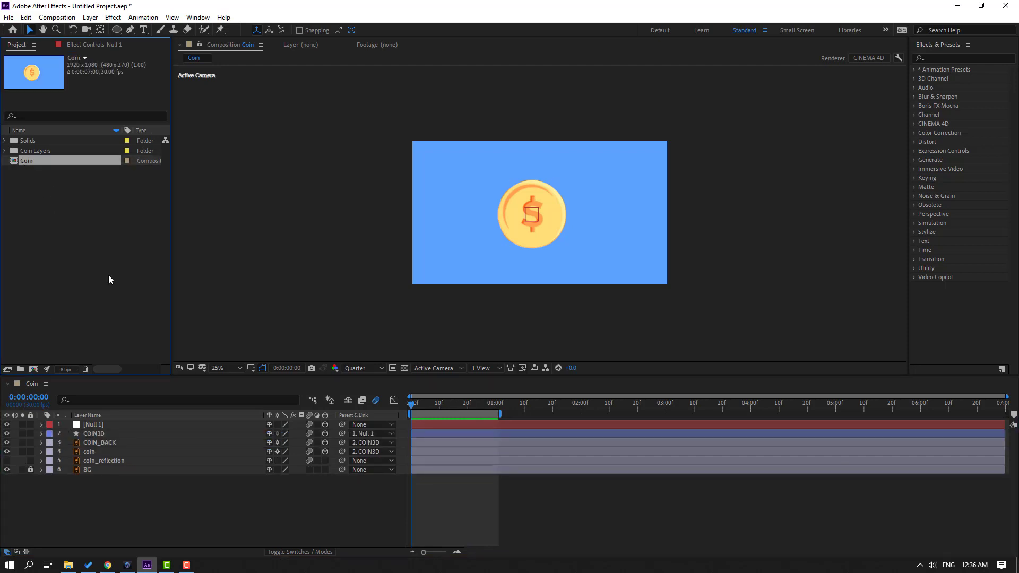
drag(26, 161, 33, 367)
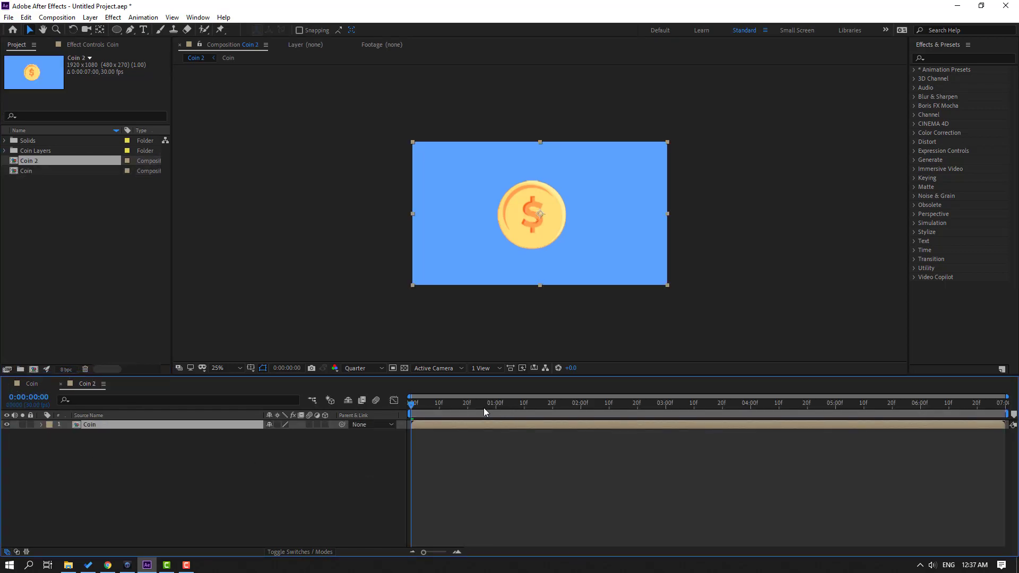
drag(415, 406, 505, 407)
key(Home)
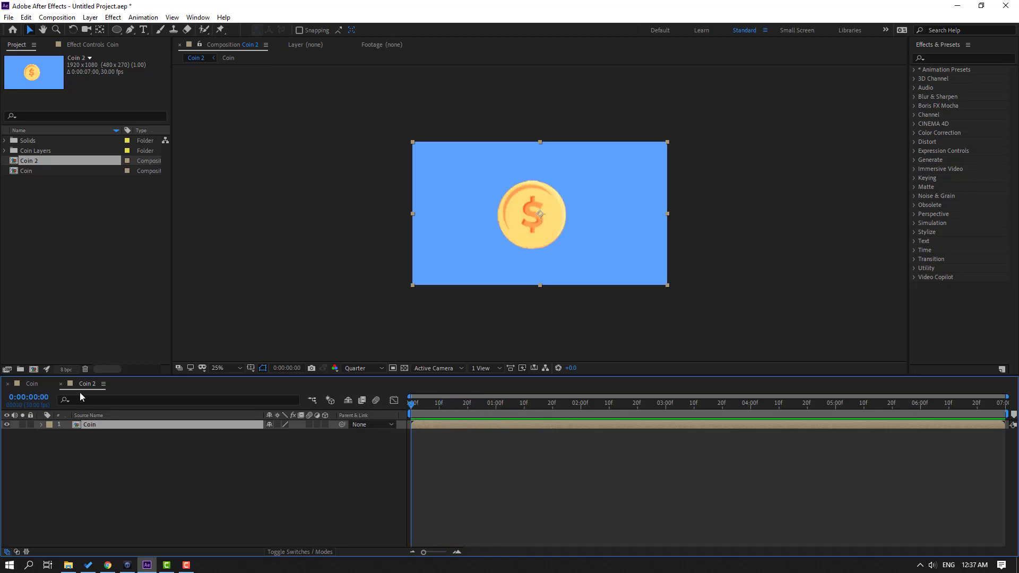
Step: Move the BG layer out of Coin into Coin 2, placing it beneath the Coin layer
click(31, 384)
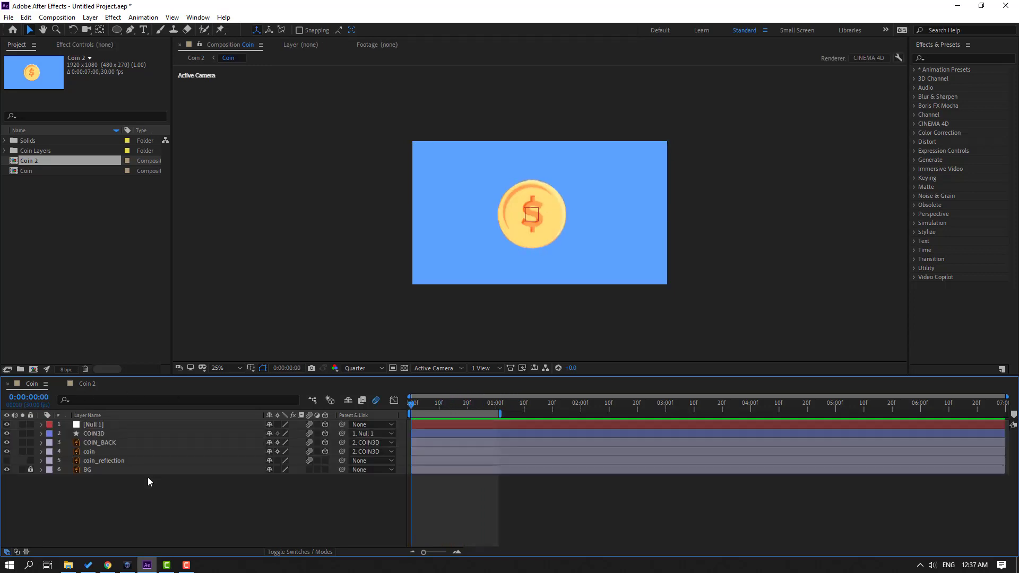
click(88, 471)
key(Delete)
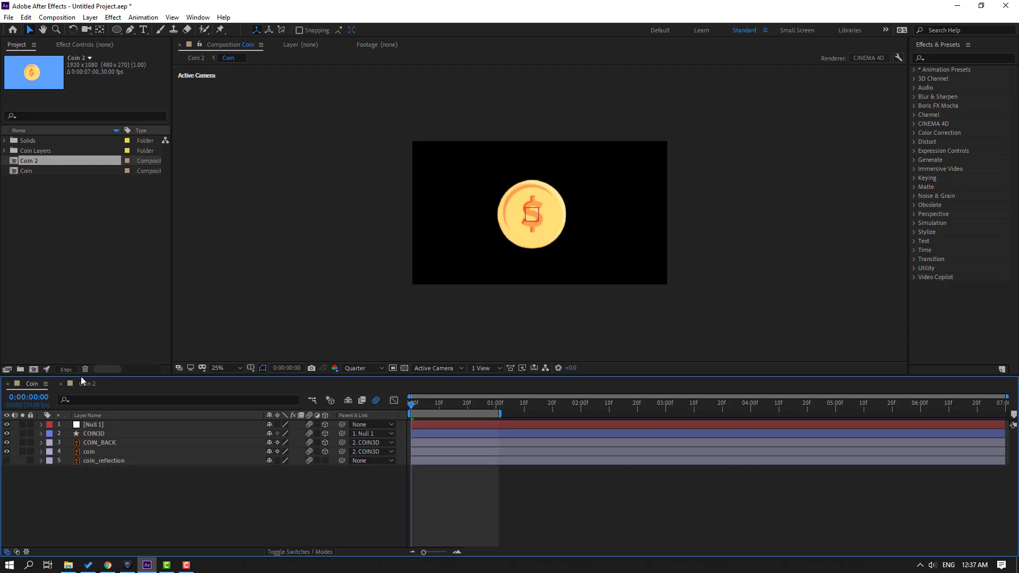
click(85, 383)
key(ctrl+v)
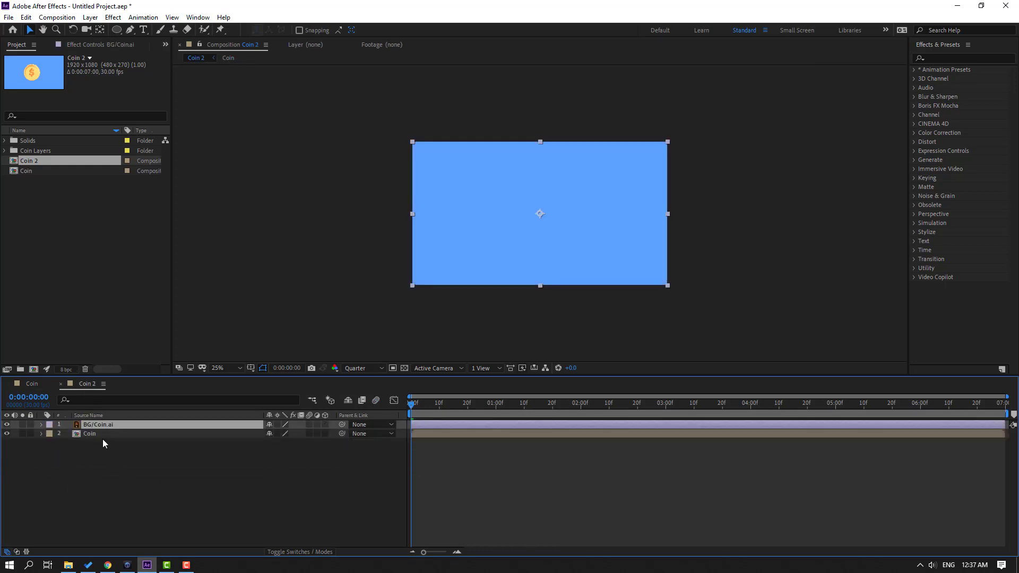
drag(94, 426, 64, 470)
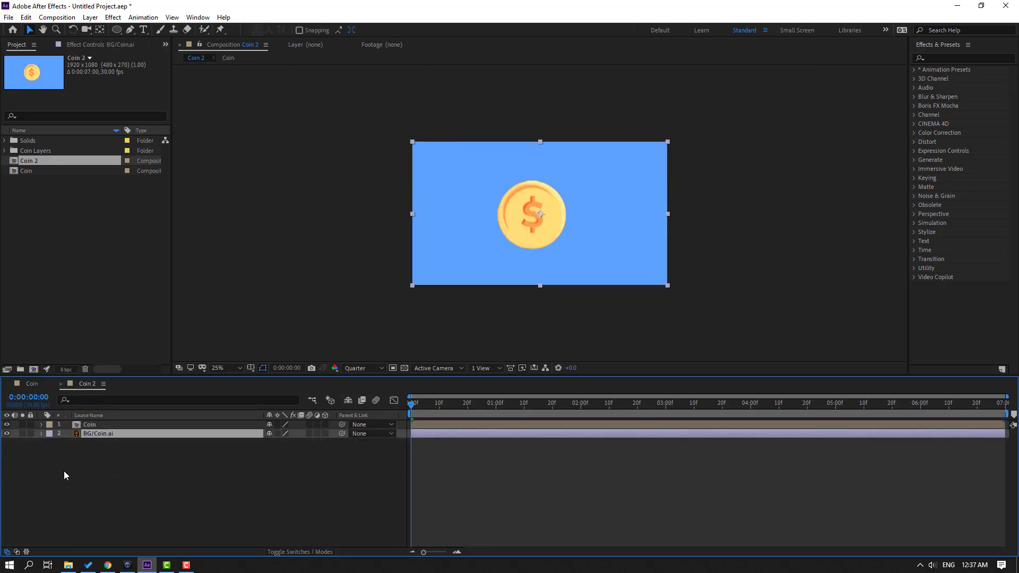
click(31, 443)
Step: Copy the coin_reflection layer from Coin and paste it into Coin 2
click(27, 384)
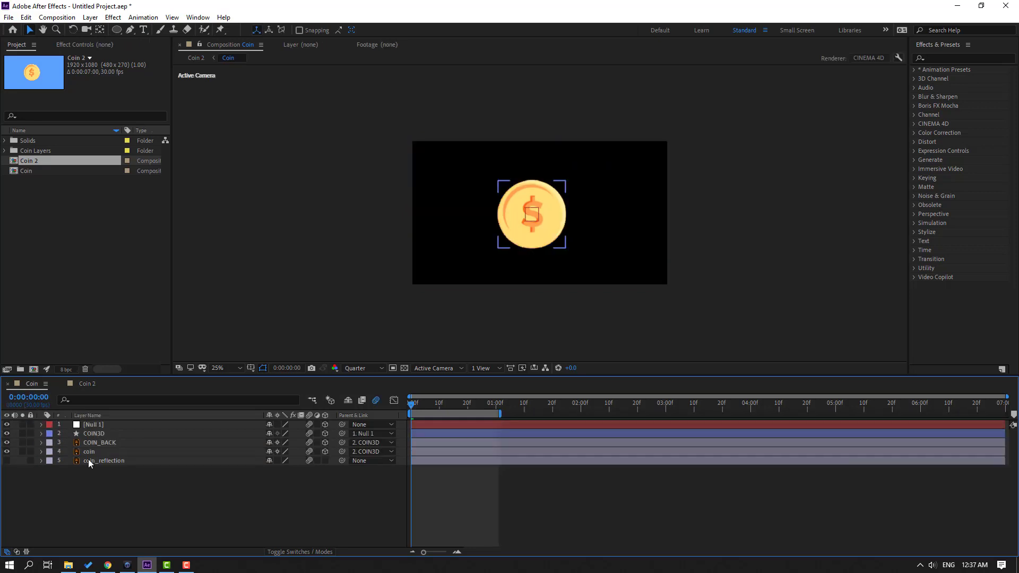
click(113, 476)
click(93, 461)
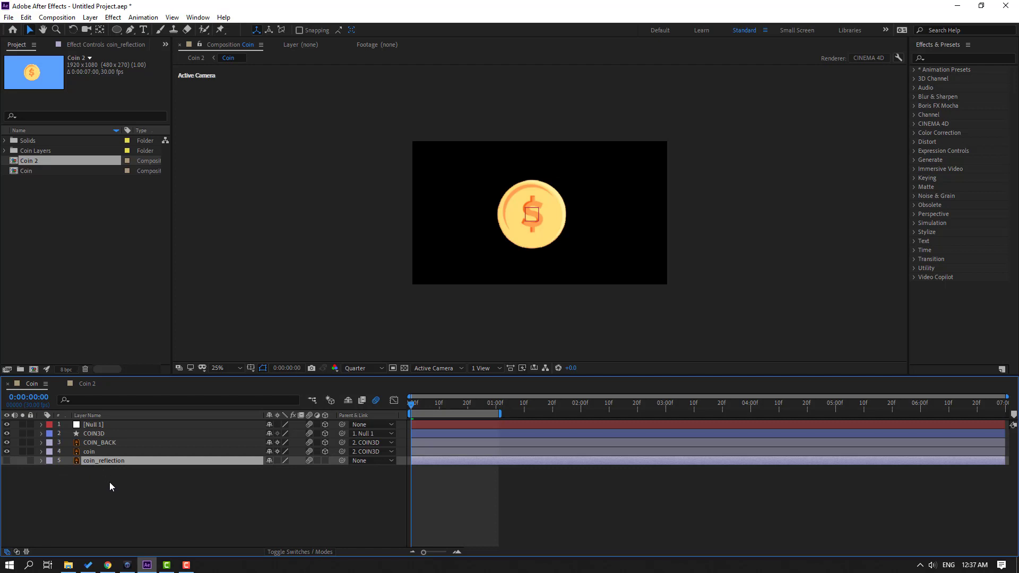
click(109, 482)
click(81, 384)
key(ctrl+v)
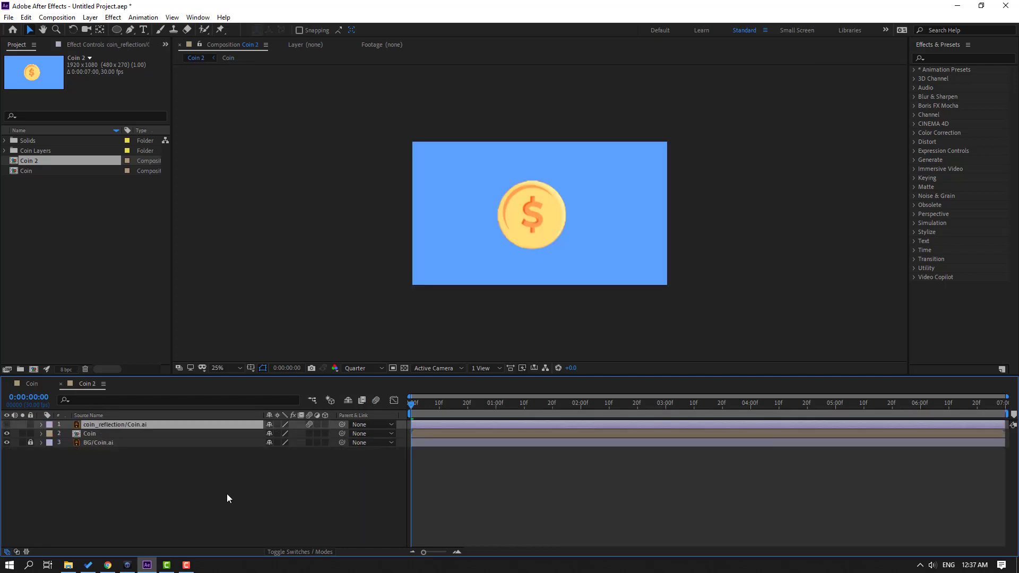
Step: Show coin_reflection, move its stripes up-left of the coin, and scale it to 144%
click(7, 425)
key(period)
drag(552, 223, 503, 204)
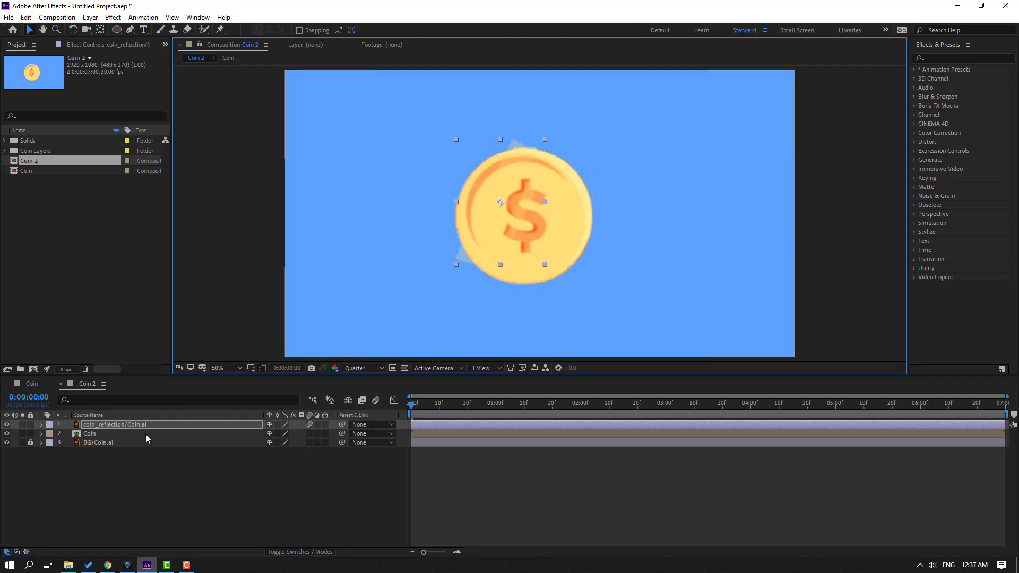
key(s)
drag(284, 433, 421, 169)
Step: Duplicate the Coin layer and place coin_reflection between the two Coin copies
click(96, 443)
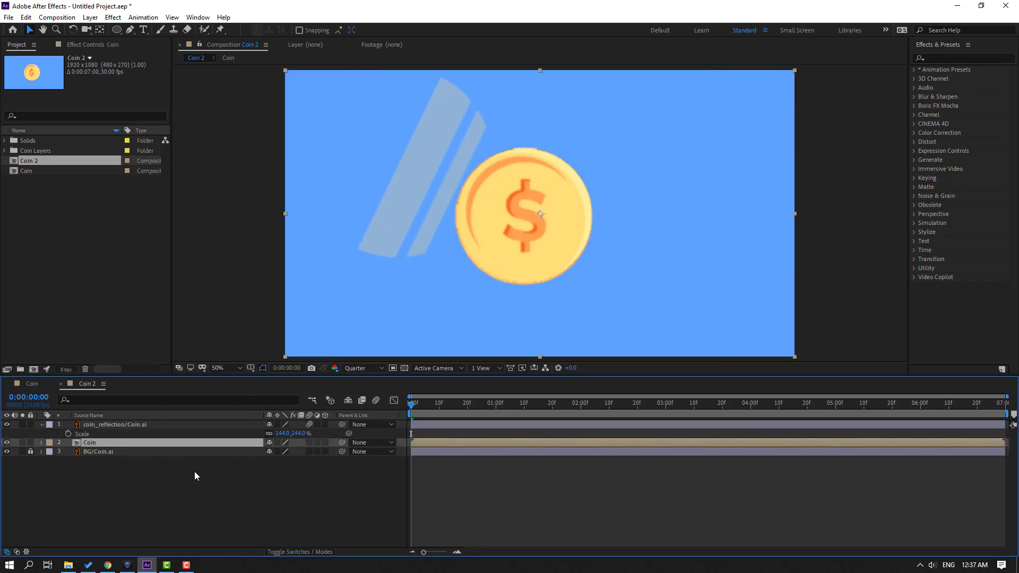
key(ctrl+d)
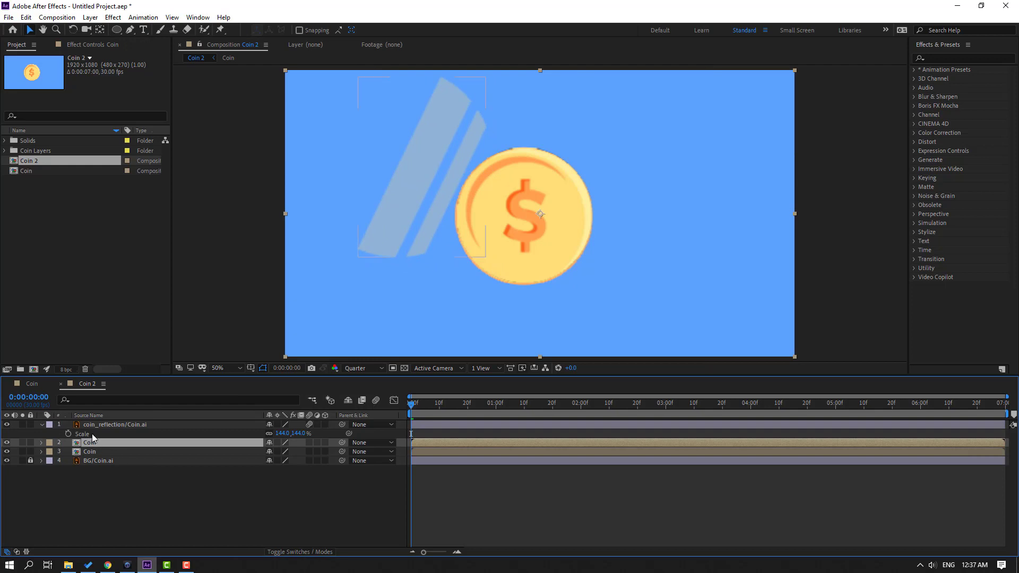
click(103, 425)
drag(133, 426, 141, 447)
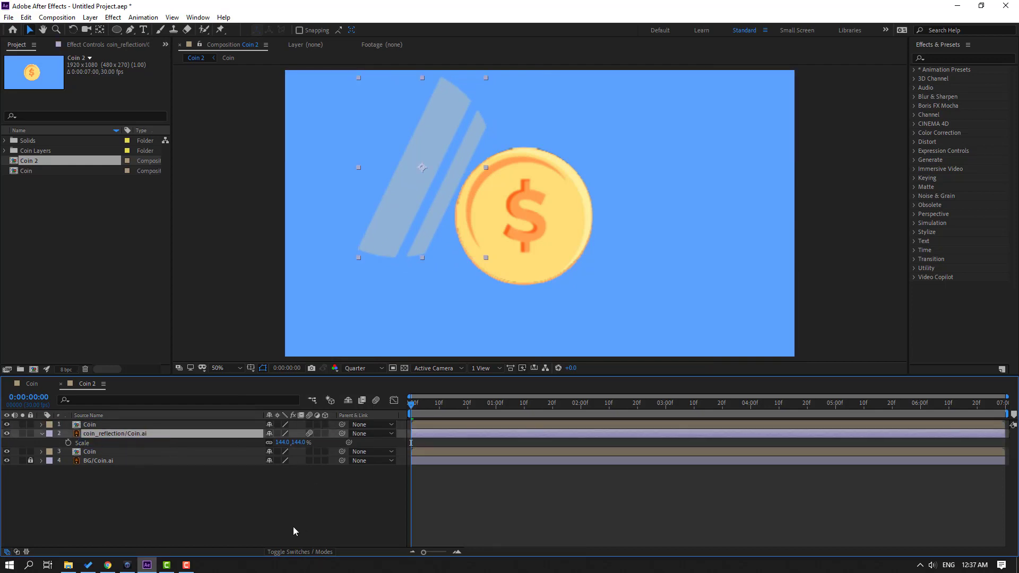
Step: Set coin_reflection's track matte to Alpha Matte 'Coin' and add a Position keyframe at 0:00
click(325, 554)
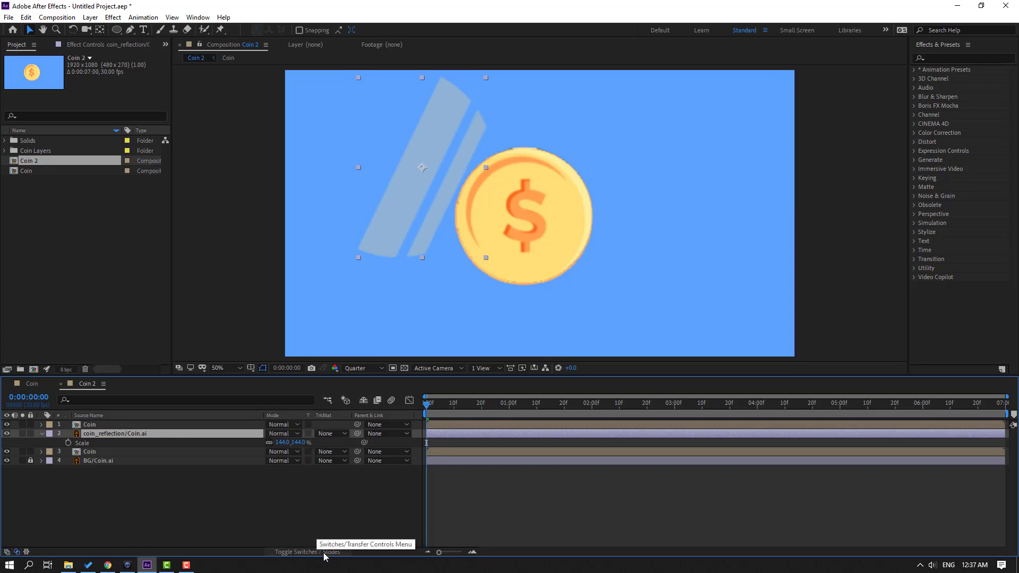
click(332, 434)
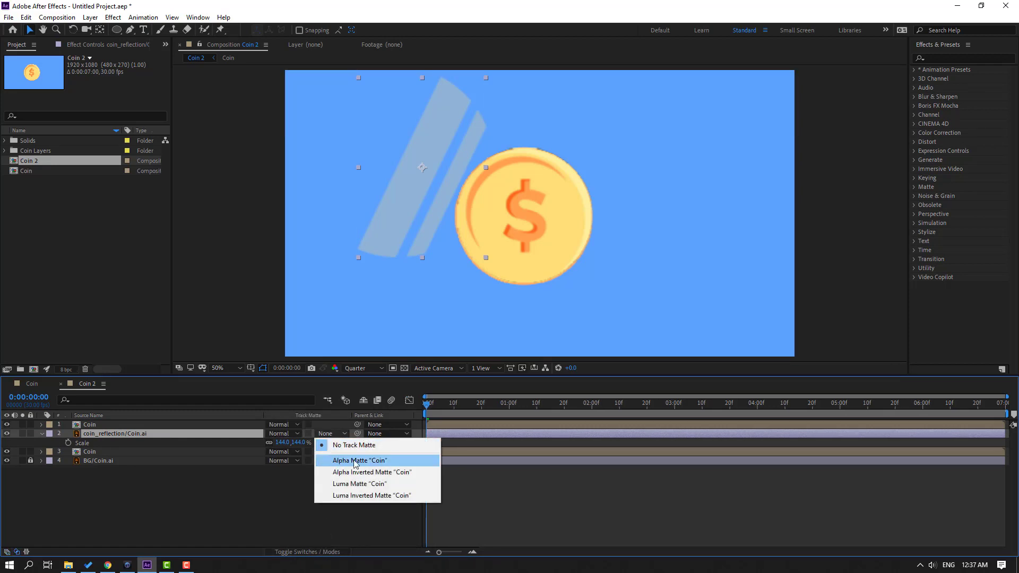
click(394, 464)
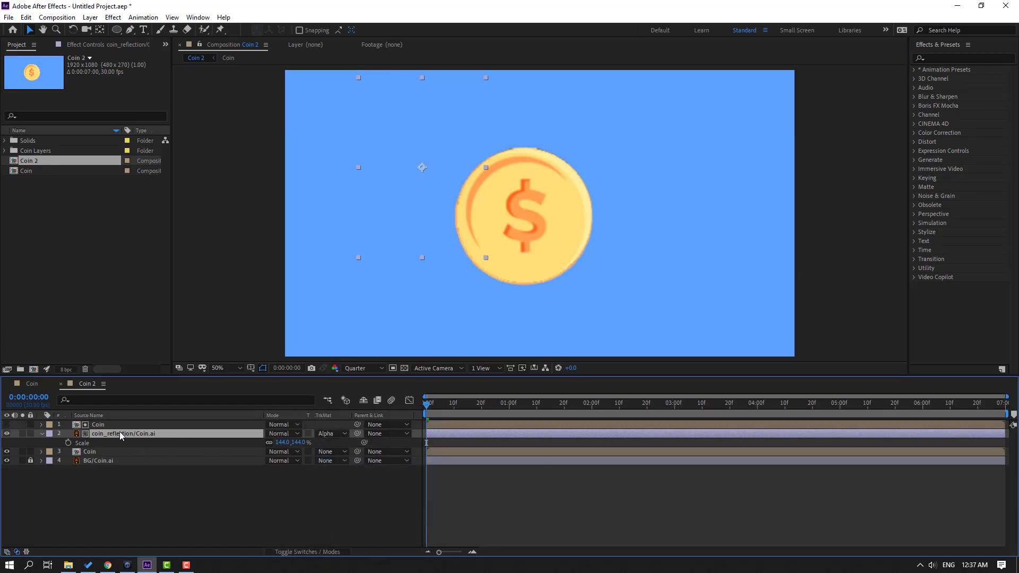
key(alt+shift+p)
drag(444, 407, 511, 413)
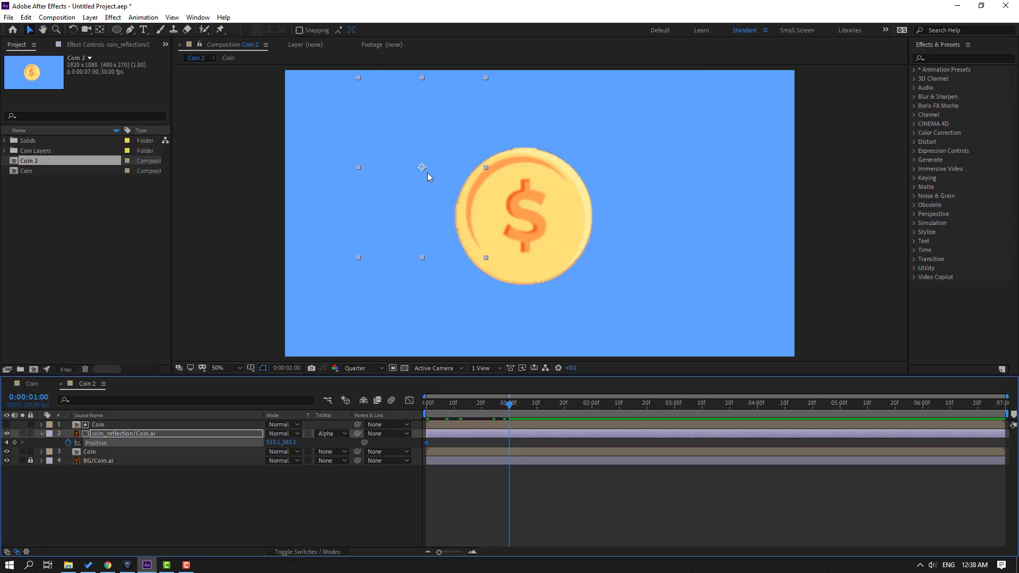
Step: At 1:00, drag the reflection diagonally across the coin for a second Position keyframe, then preview
drag(428, 173, 620, 249)
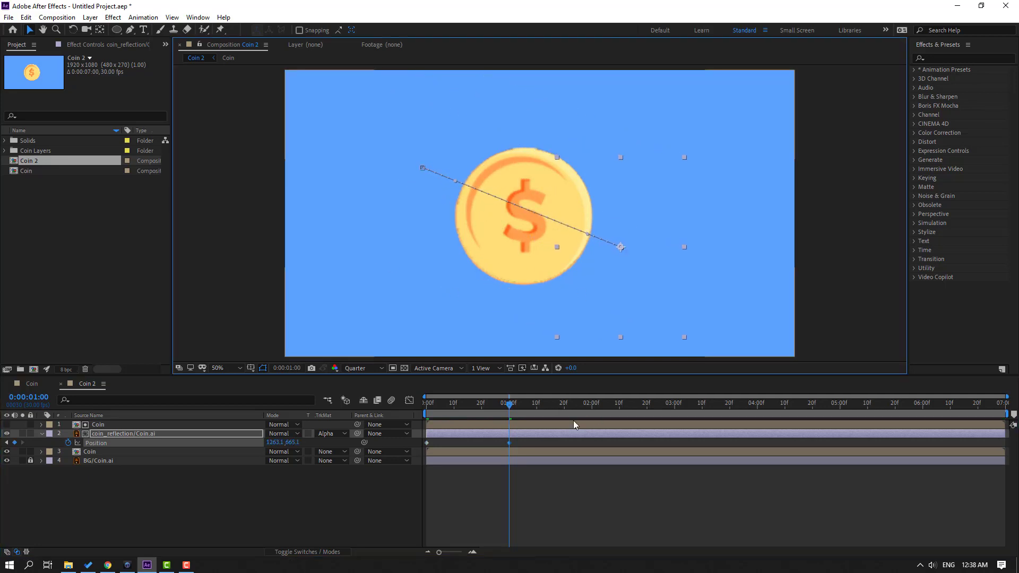
click(591, 463)
key(space)
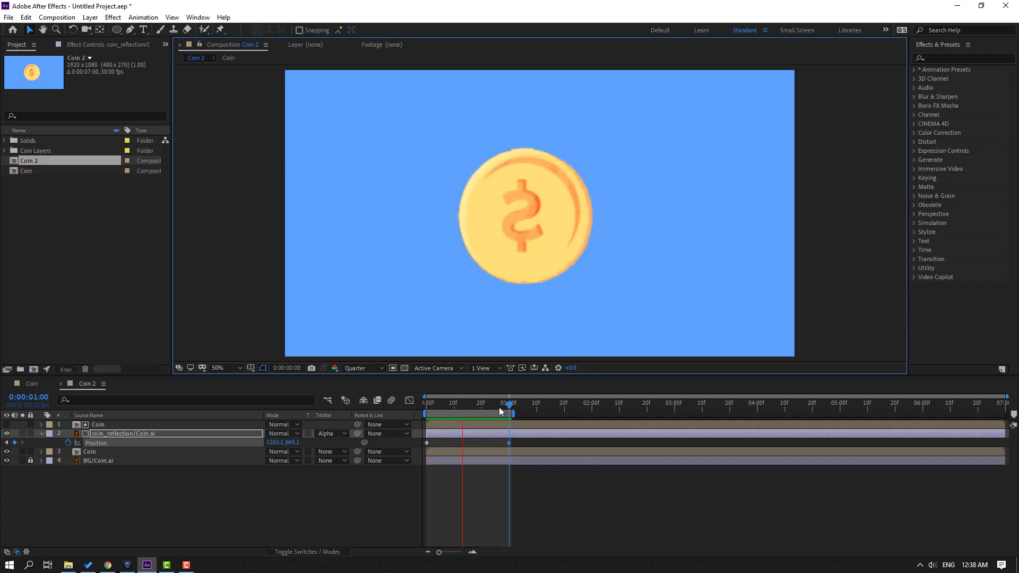
click(464, 405)
drag(464, 405, 479, 404)
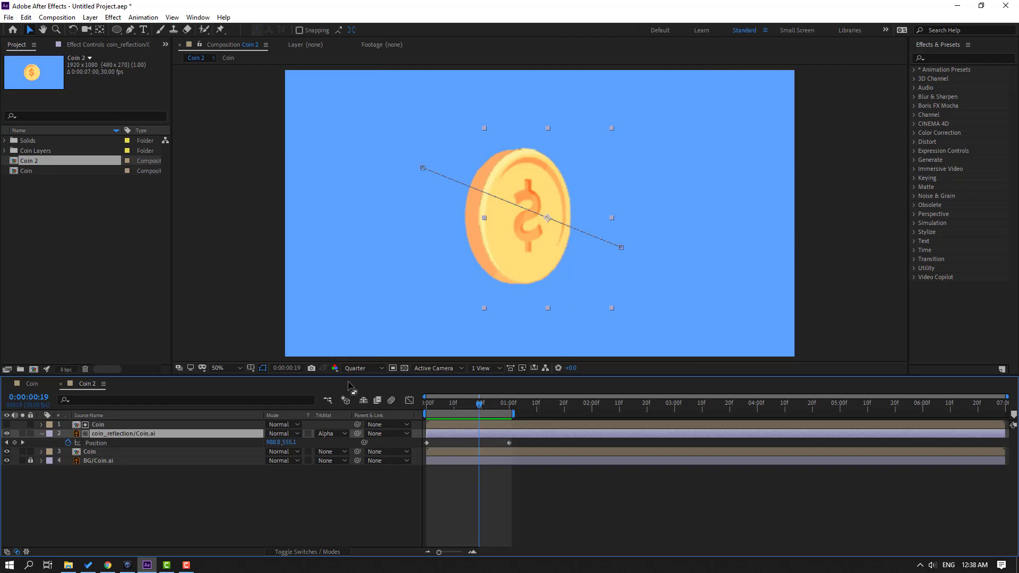
Step: Set the viewer's preview resolution to Full
click(363, 369)
click(363, 392)
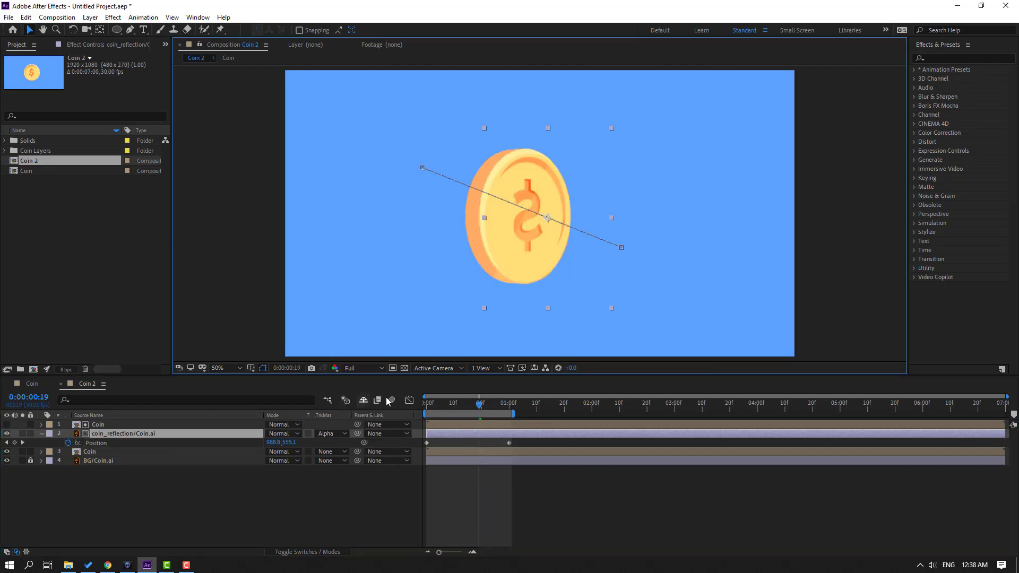
drag(449, 409, 473, 403)
Step: Apply a Fill effect to coin_reflection and set its colour to pale near-white cream (FFF4D2)
key(period)
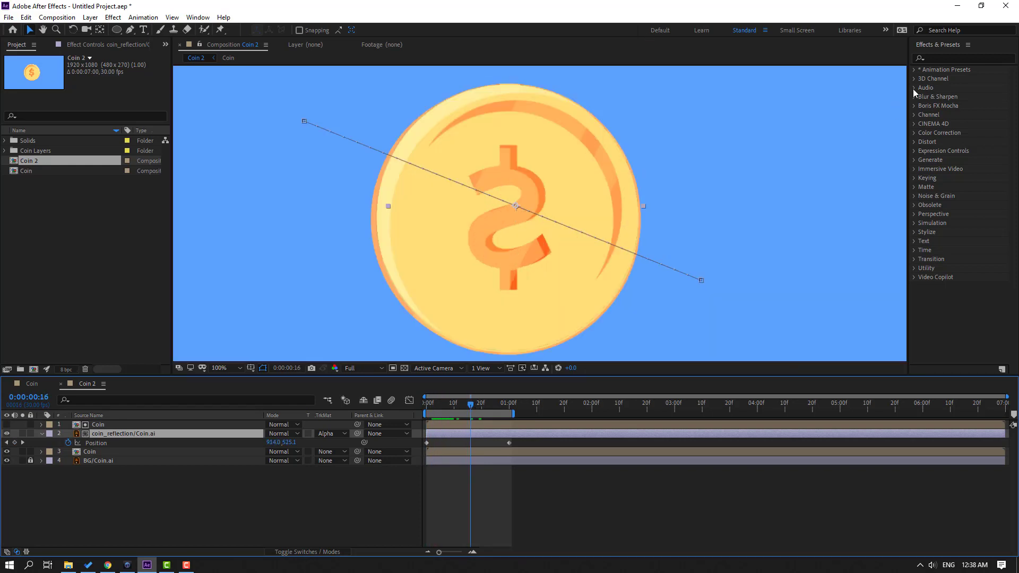
click(949, 58)
text(fill)
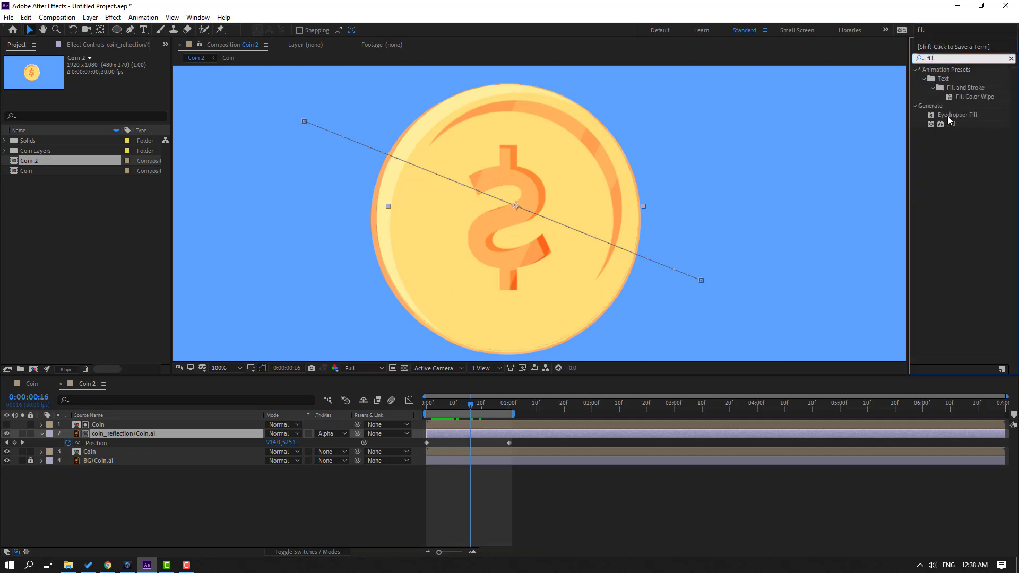
drag(952, 124, 117, 438)
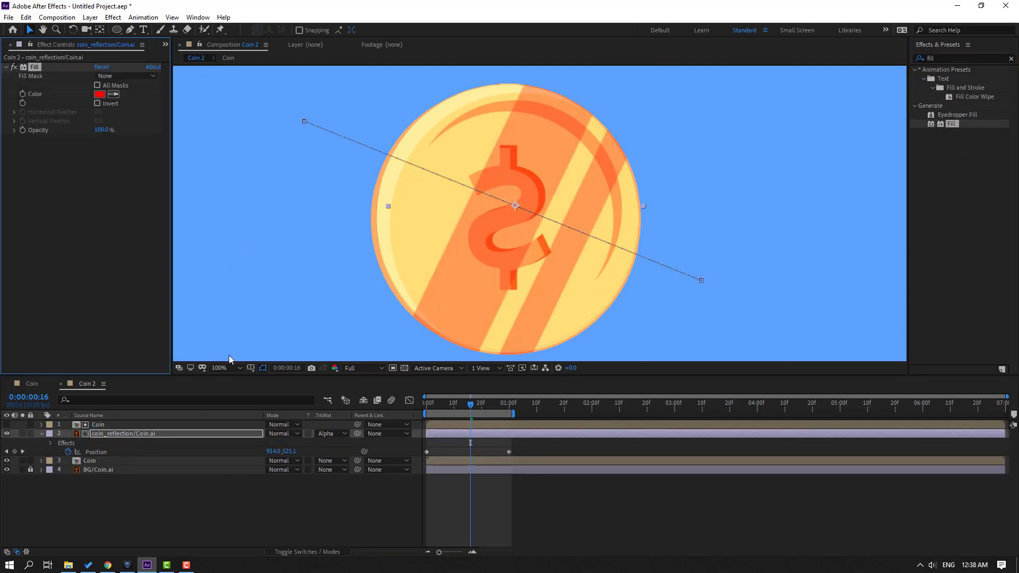
click(480, 130)
click(98, 94)
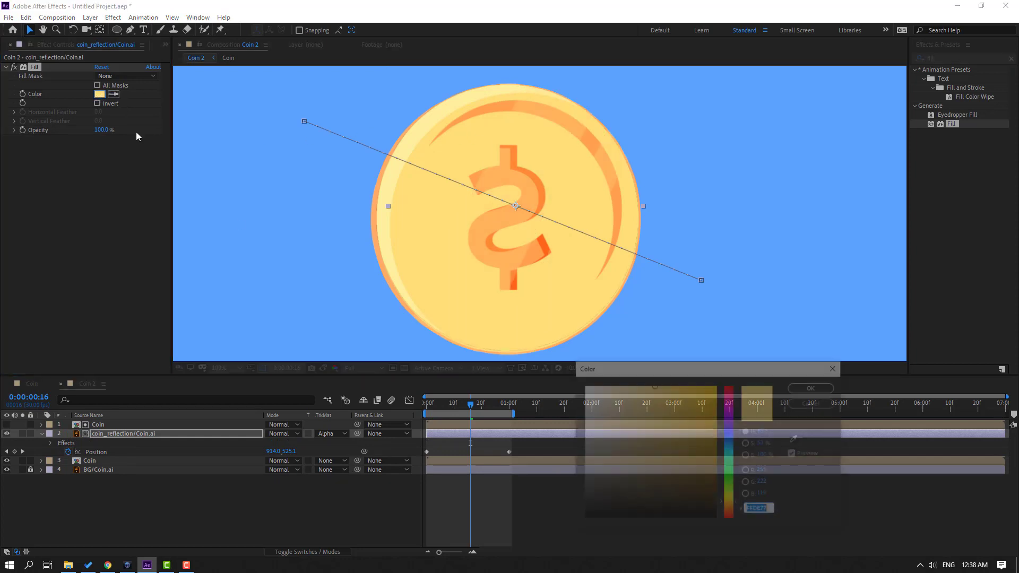
mouse_move(658, 387)
mouse_down()
mouse_move(635, 405)
mouse_move(578, 395)
mouse_up()
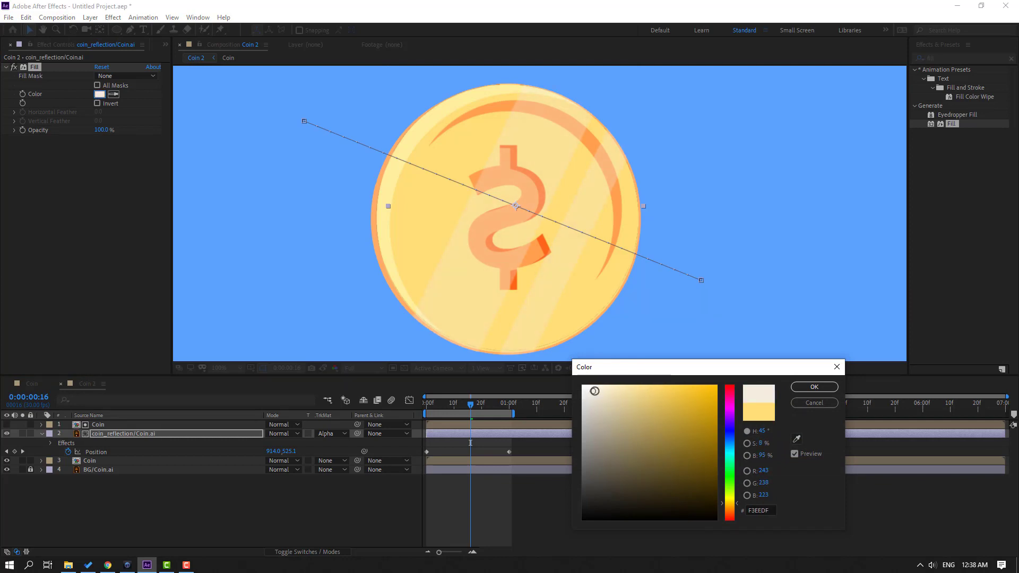
drag(610, 390, 597, 383)
click(814, 387)
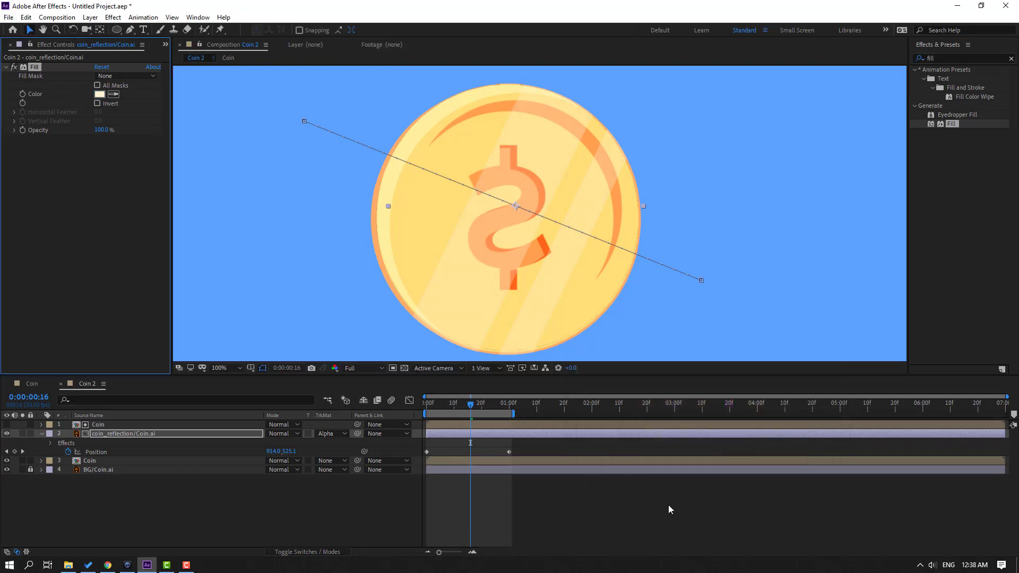
click(672, 505)
key(comma)
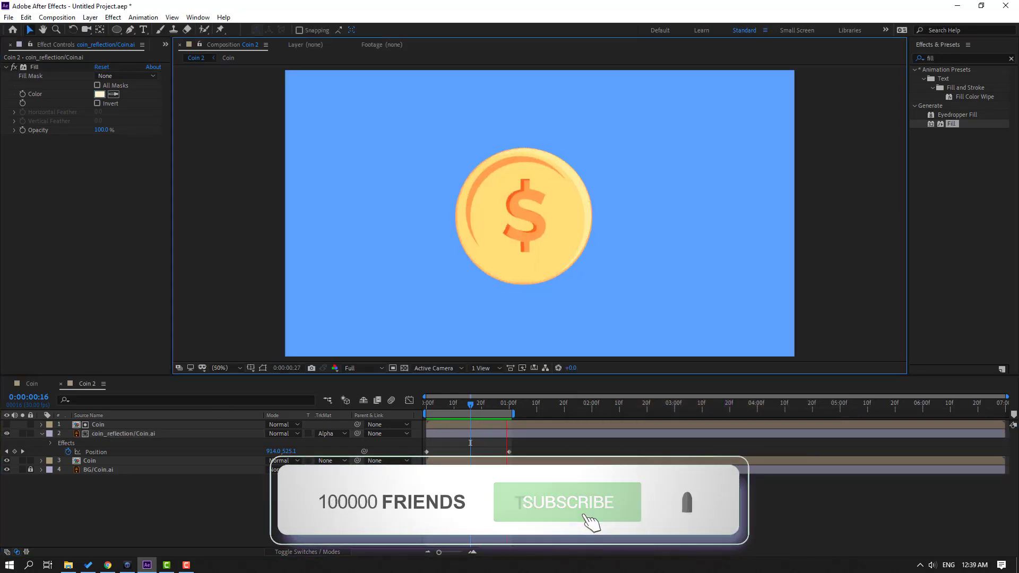